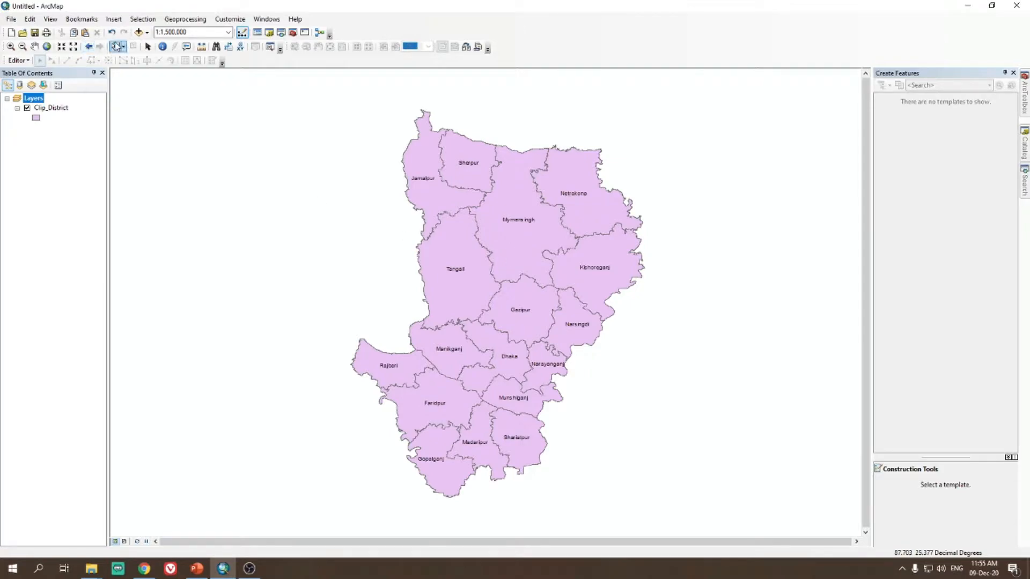
# - Hide the Clip_District layer and show it again
pyautogui.click(29, 113)
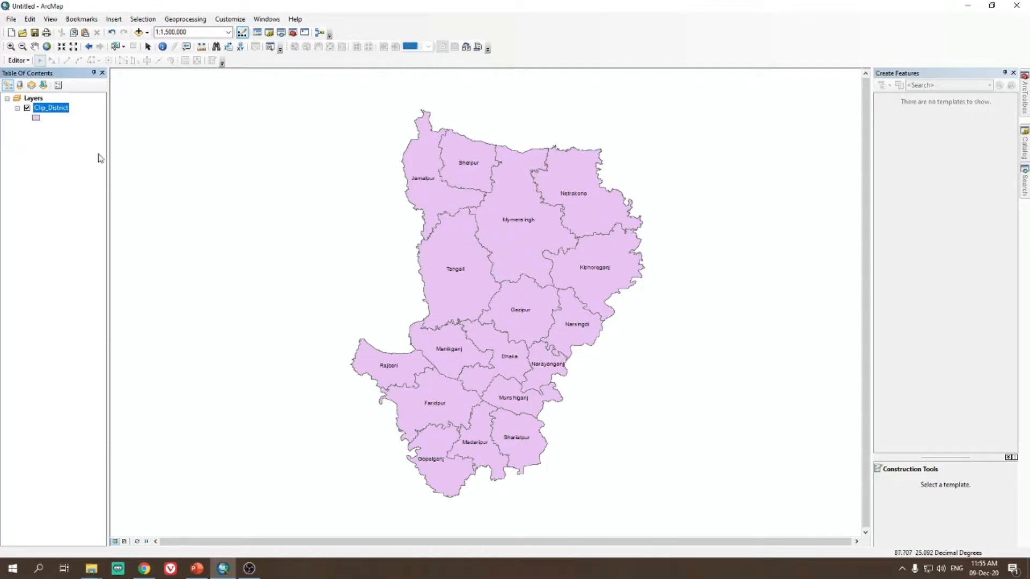
pyautogui.click(27, 108)
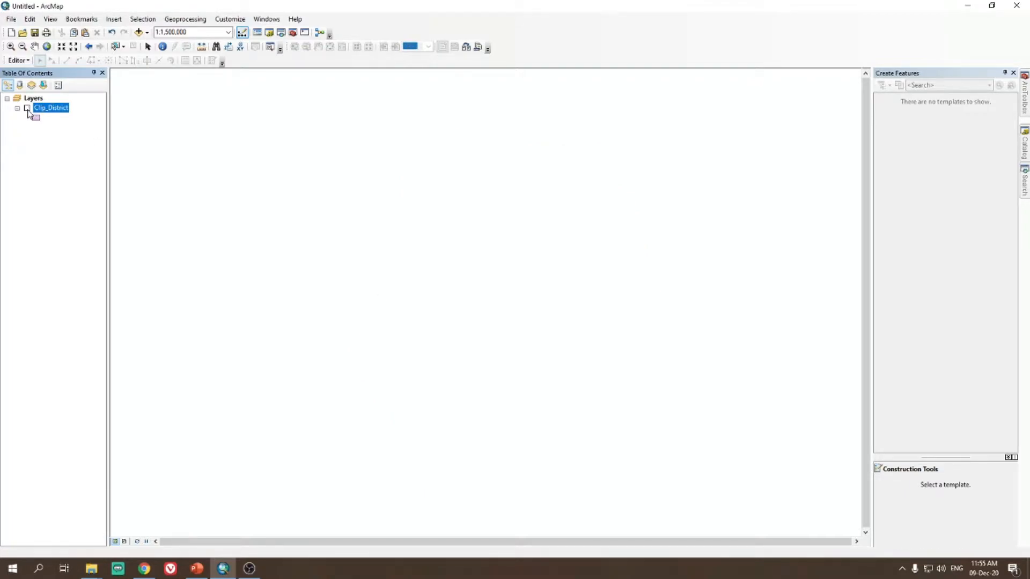
pyautogui.click(27, 109)
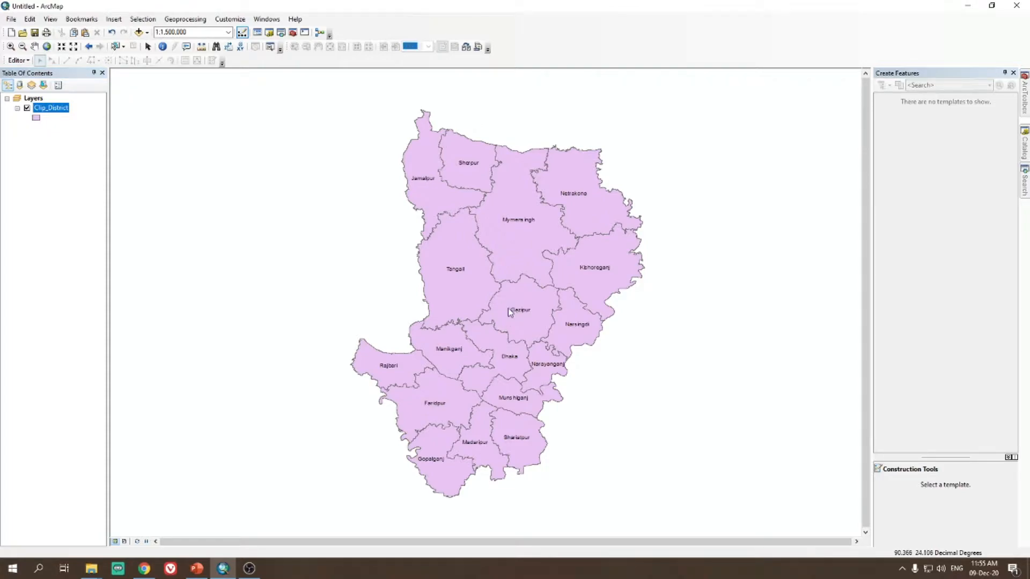
# - Select individual districts one after another on the map with the Select Features tool, ending with Gazipur
pyautogui.click(116, 46)
pyautogui.click(521, 313)
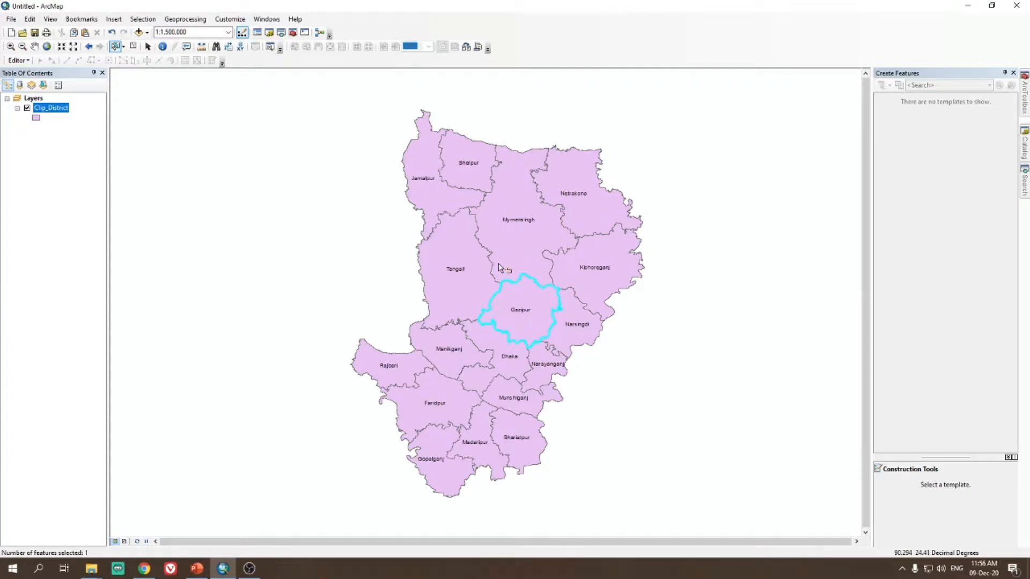
pyautogui.click(469, 274)
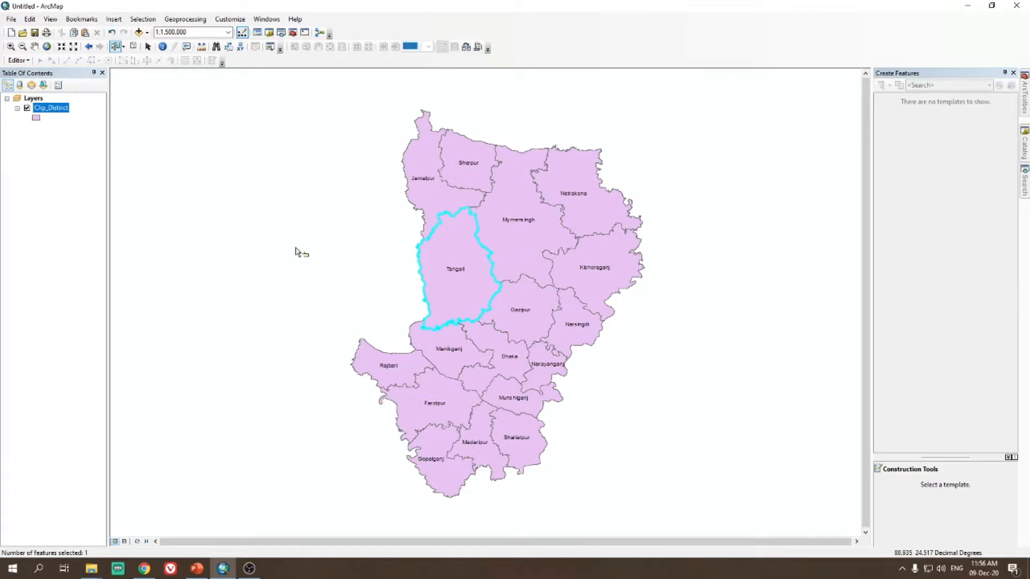
pyautogui.click(513, 237)
pyautogui.click(469, 204)
pyautogui.click(458, 173)
pyautogui.click(450, 244)
pyautogui.click(527, 237)
pyautogui.click(603, 277)
pyautogui.click(536, 306)
pyautogui.click(480, 259)
pyautogui.click(538, 236)
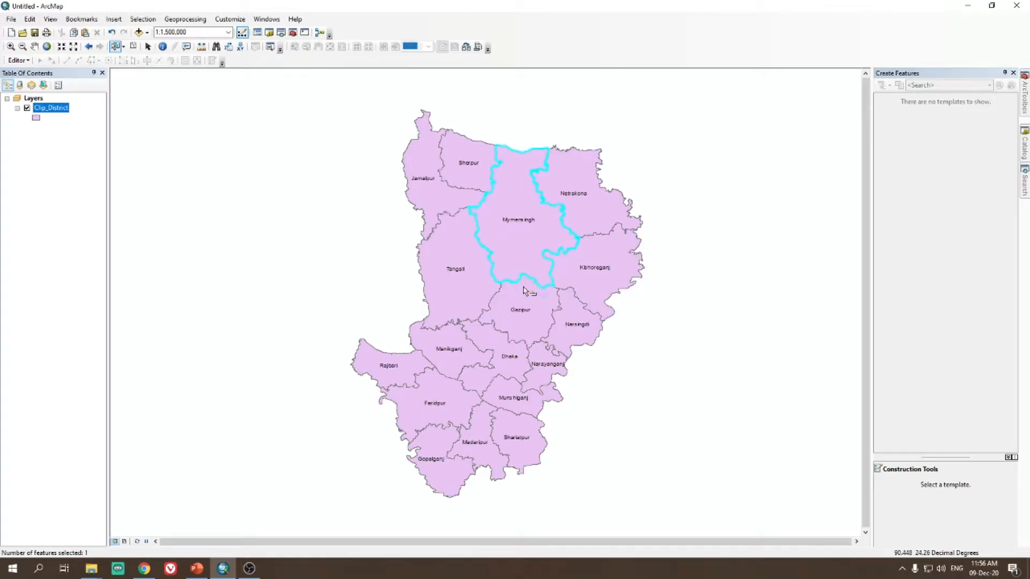
pyautogui.click(471, 290)
pyautogui.click(520, 317)
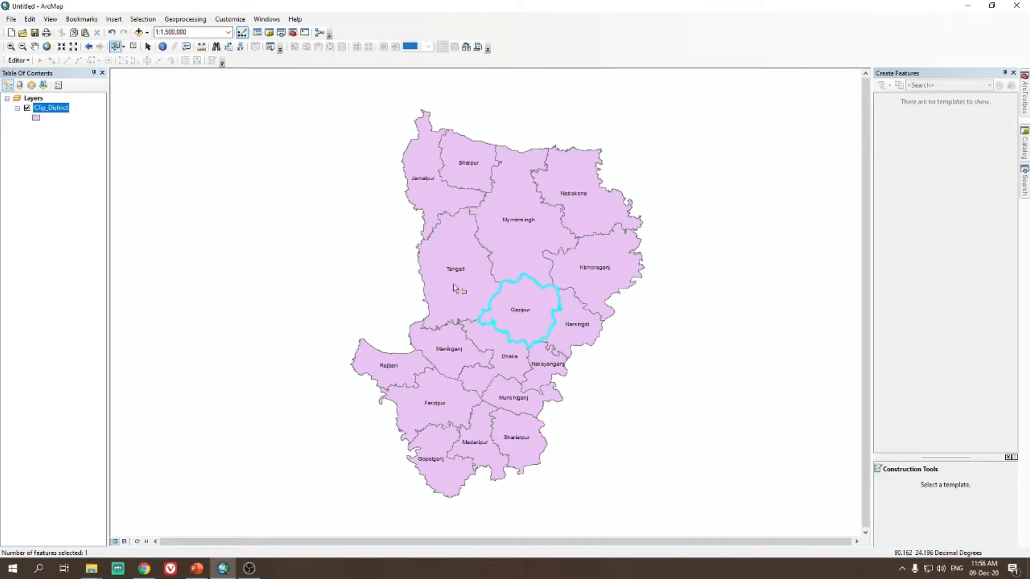
# - Create a new layer from the selected Gazipur feature and hide the Clip_District layer
pyautogui.rightClick(45, 111)
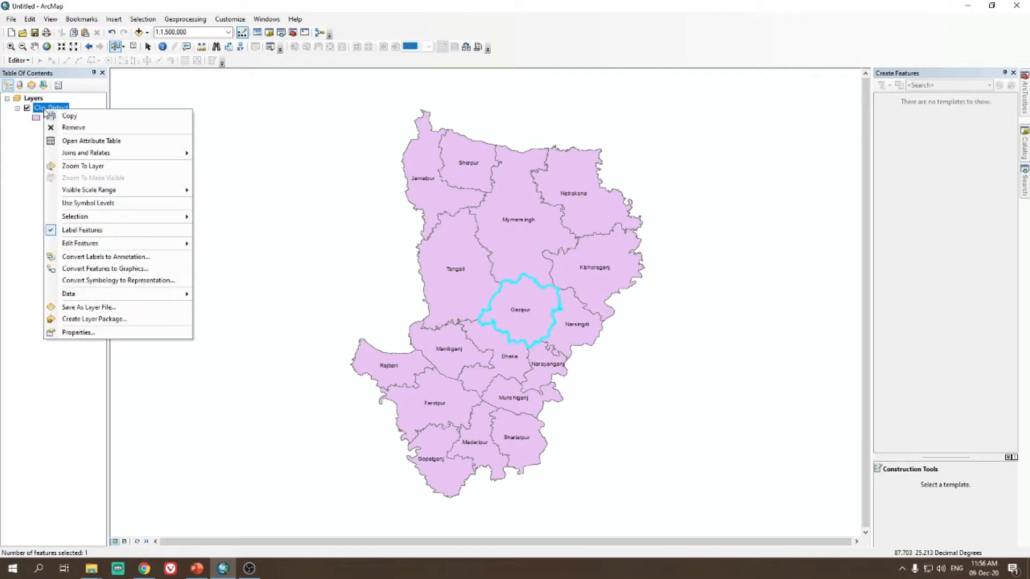
pyautogui.moveTo(75, 220)
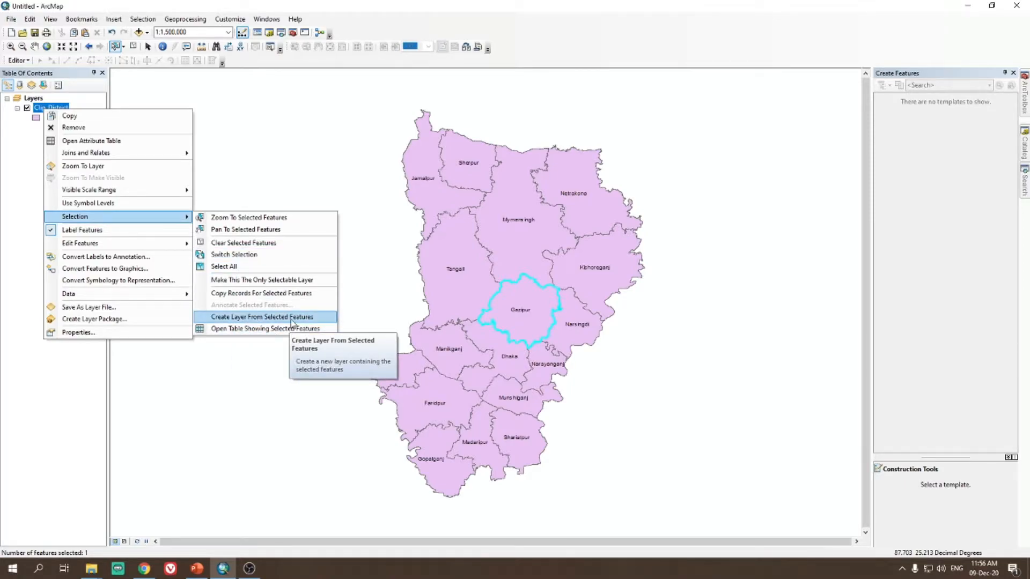
pyautogui.click(250, 319)
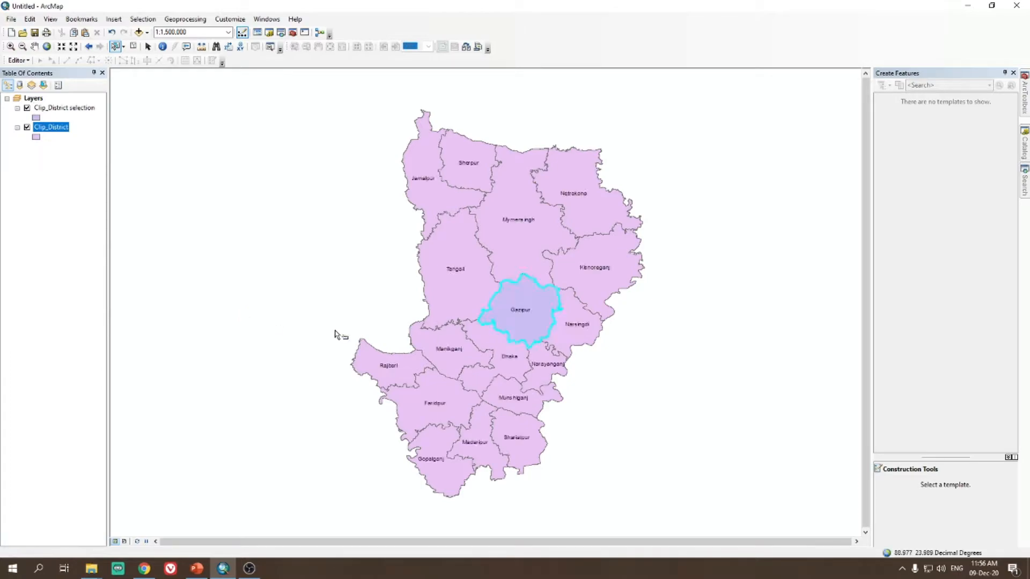
pyautogui.click(49, 110)
pyautogui.click(27, 128)
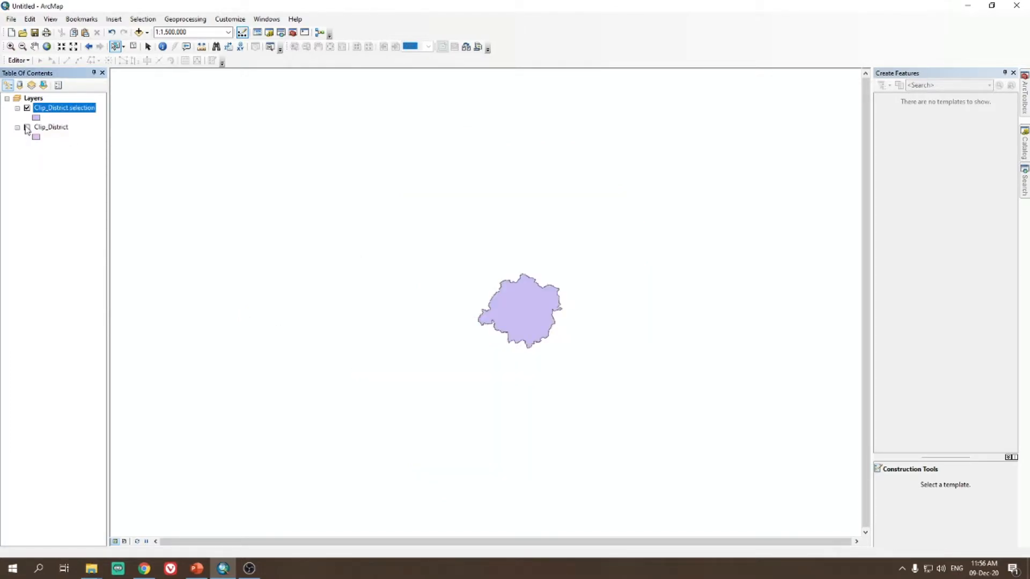
# - Rename the new selection layer as Gazipur and turn on its feature labels
pyautogui.click(50, 109)
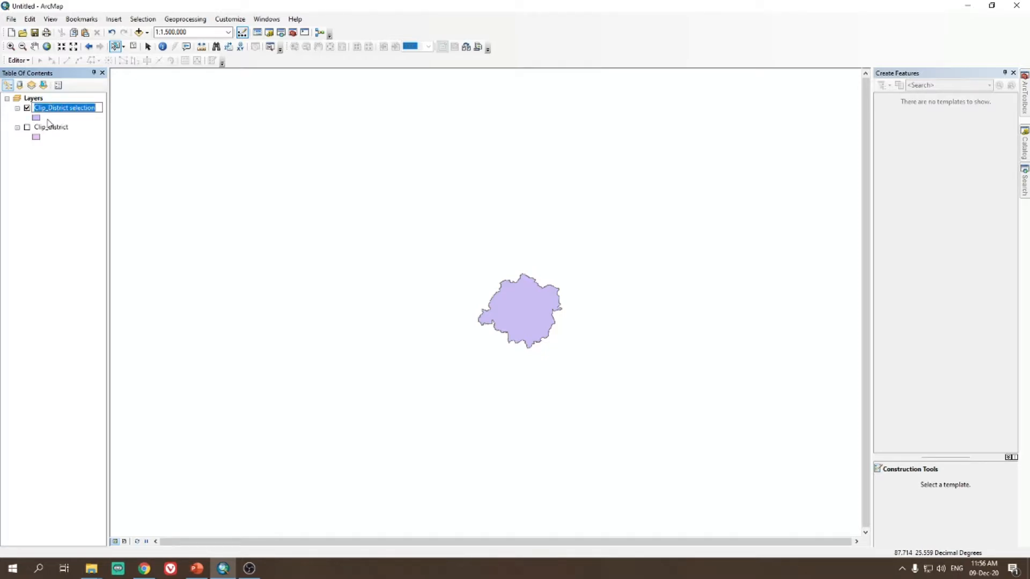
pyautogui.write('Gaz')
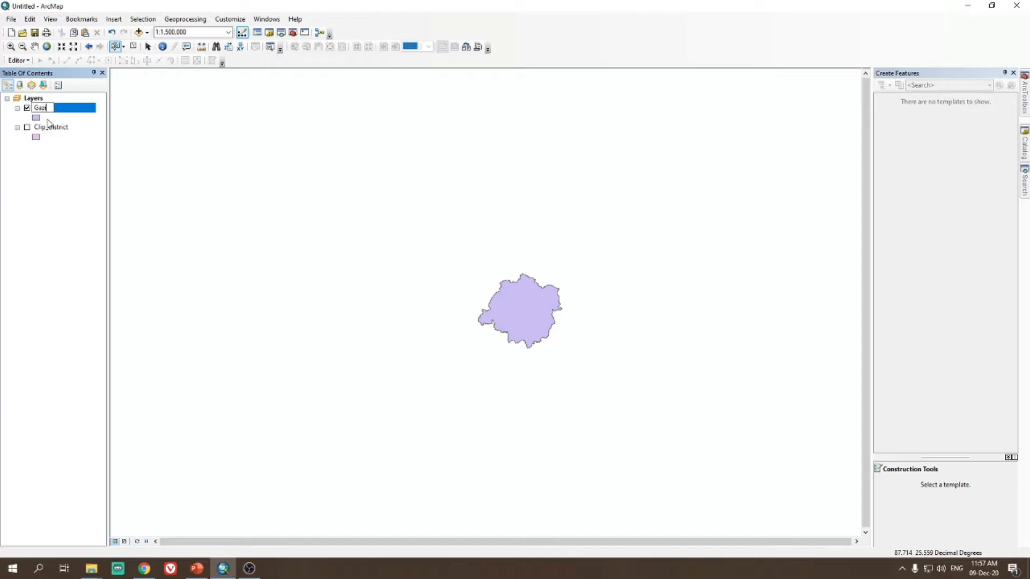
pyautogui.write('ipur')
pyautogui.press('Return')
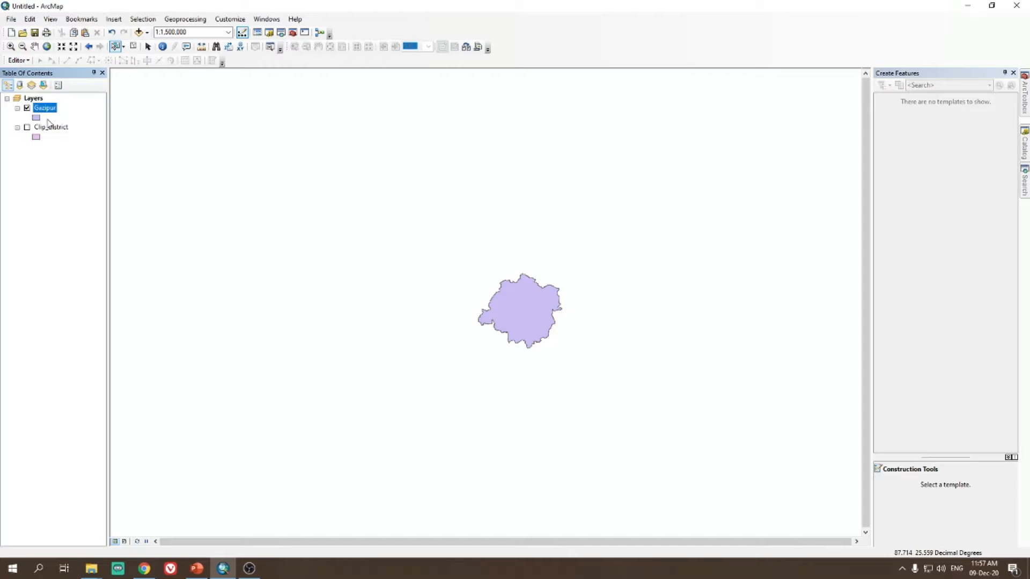
pyautogui.rightClick(46, 109)
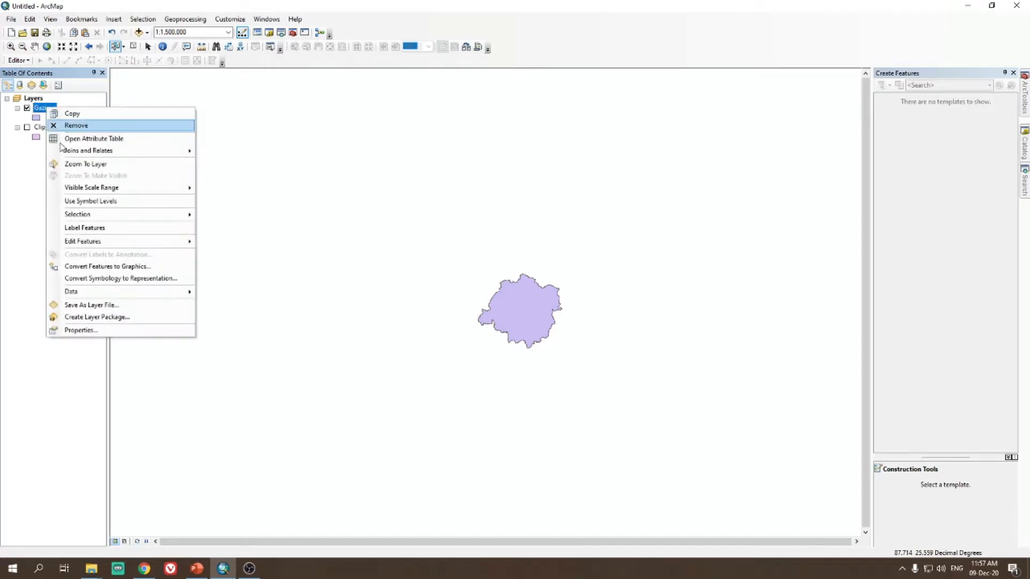
pyautogui.click(100, 228)
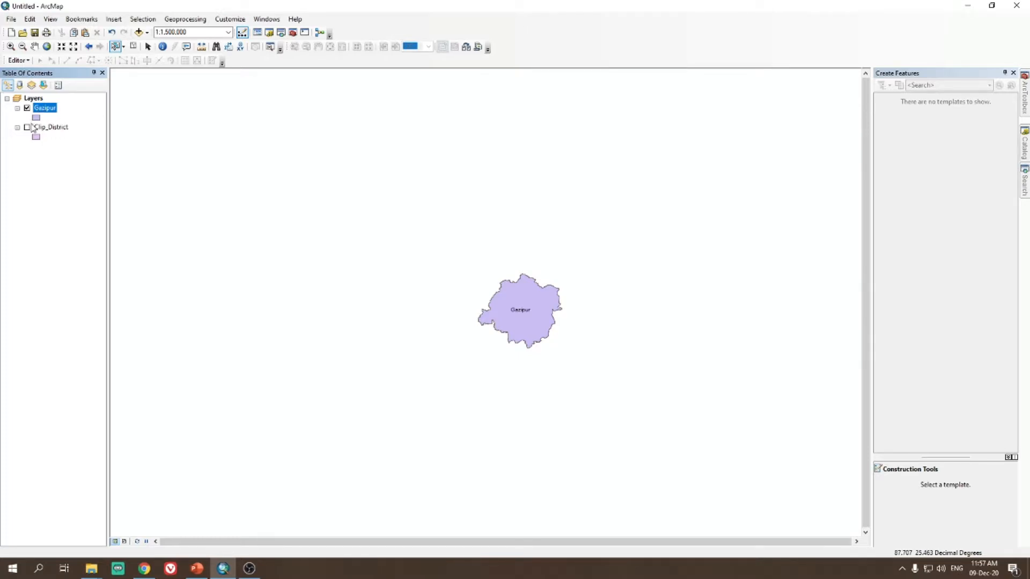
# - Start exporting the Gazipur layer's data and create and open a folder named split_t3 inside the Split folder for the output
pyautogui.rightClick(45, 110)
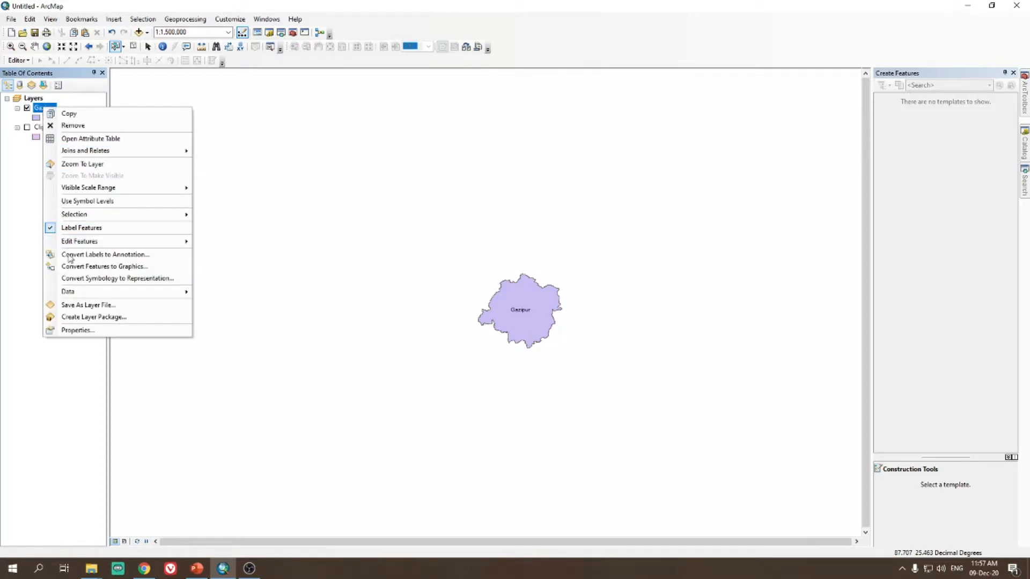
pyautogui.moveTo(73, 297)
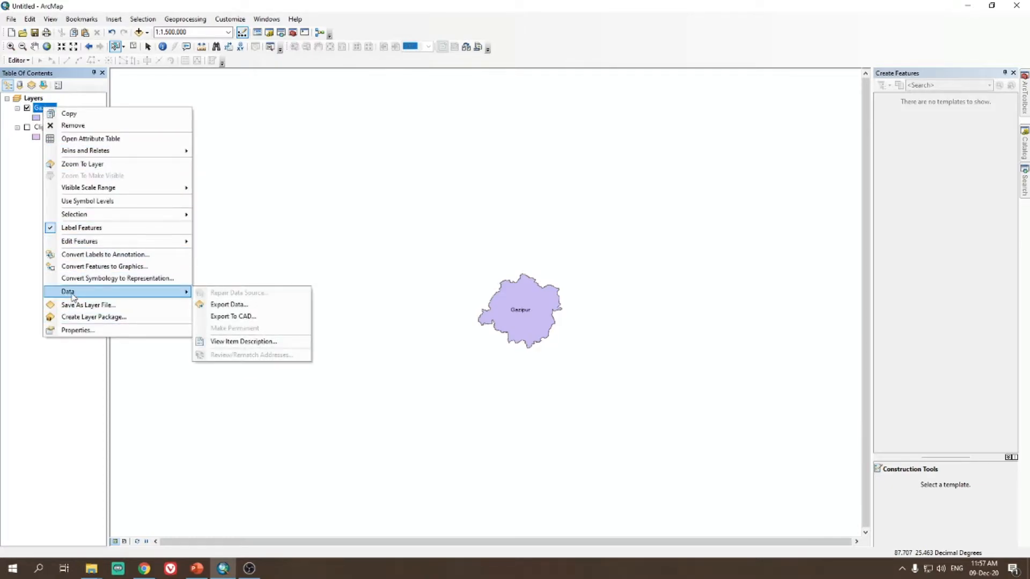
pyautogui.click(225, 305)
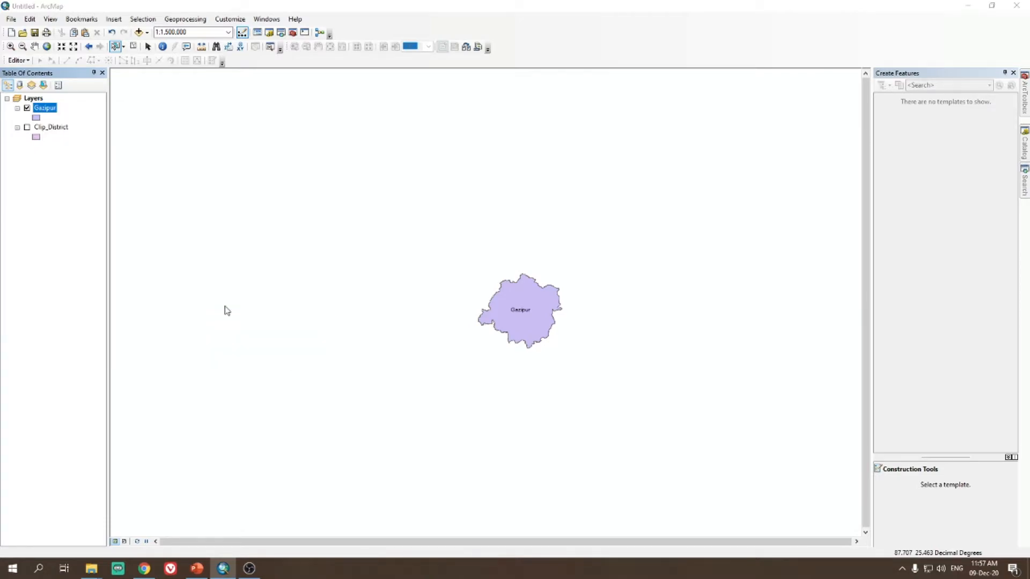
pyautogui.click(607, 299)
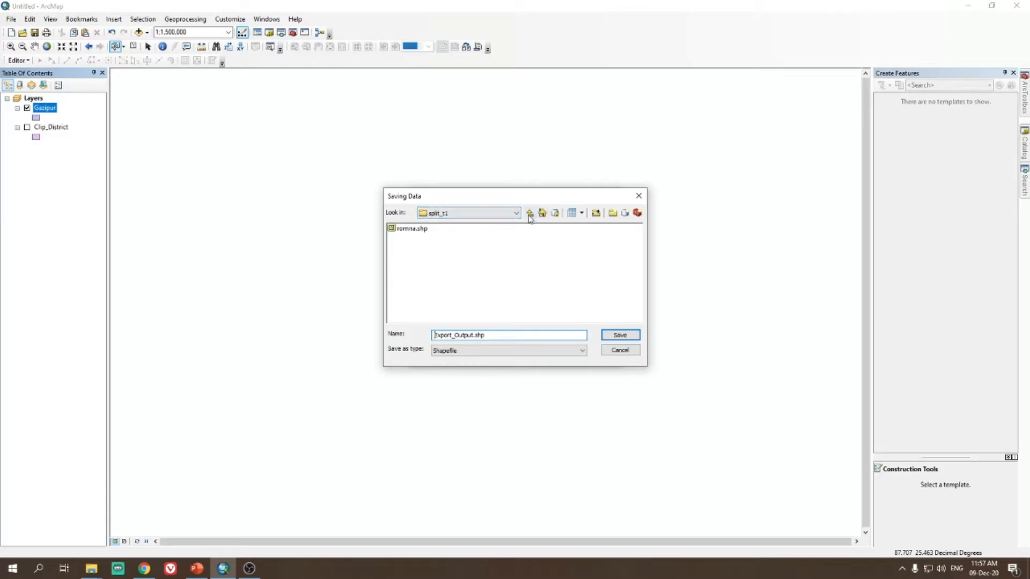
pyautogui.click(530, 213)
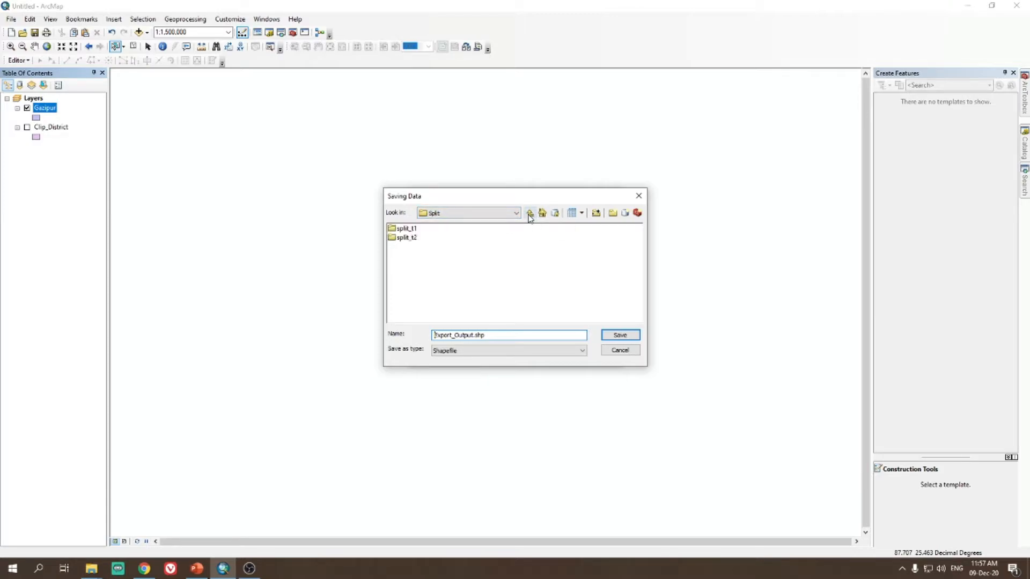
pyautogui.click(613, 213)
pyautogui.write('split_t3')
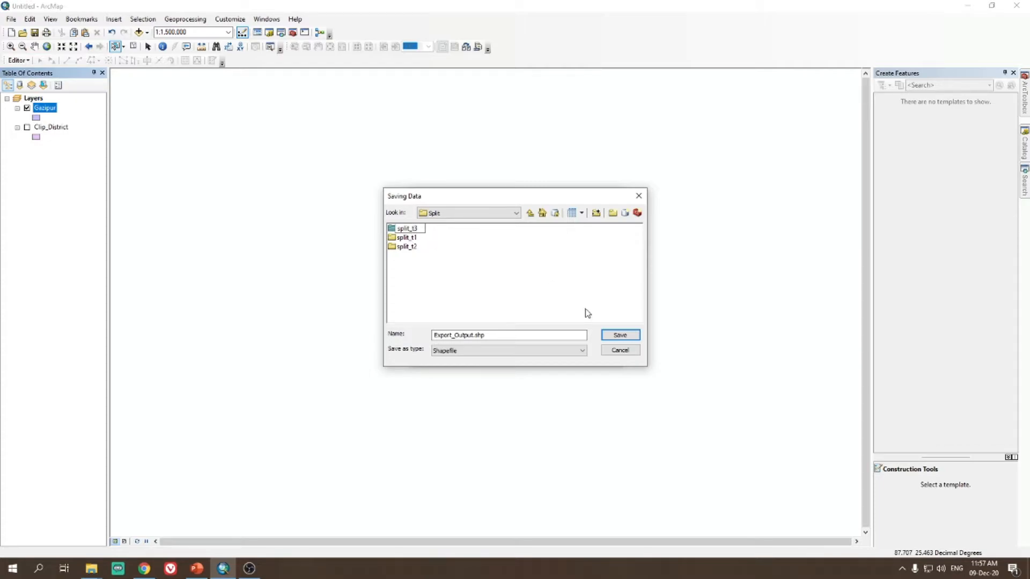
pyautogui.doubleClick(408, 237)
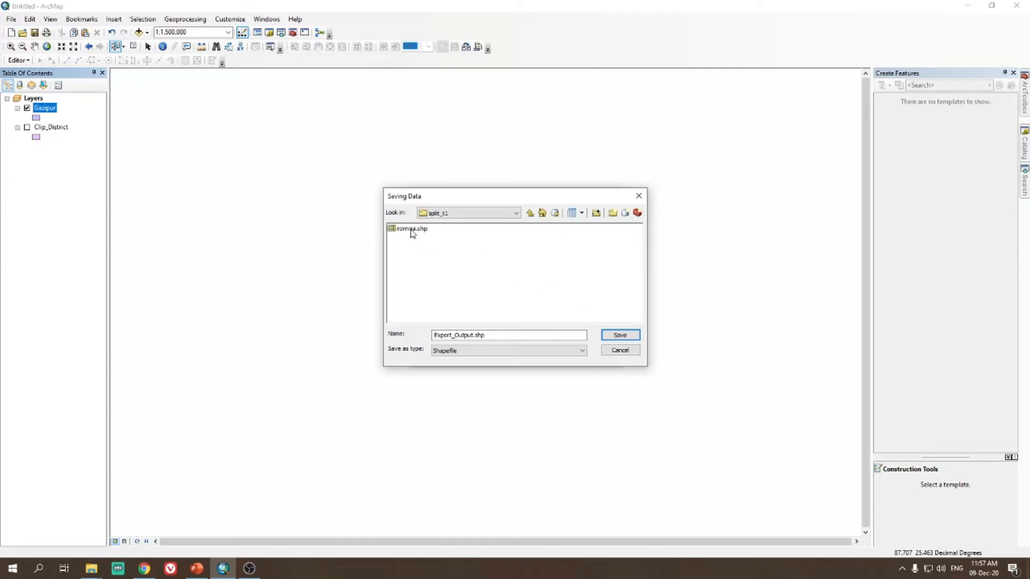
pyautogui.click(530, 212)
pyautogui.doubleClick(407, 246)
# - Export the layer as a shapefile named gazipur in split_t3 without adding the result to the map
pyautogui.click(465, 352)
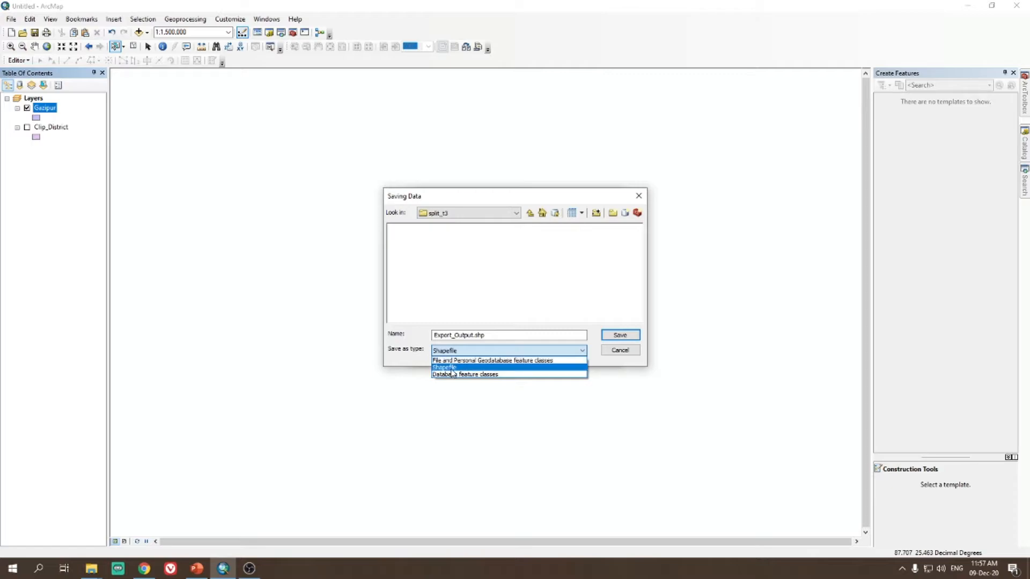
pyautogui.click(452, 368)
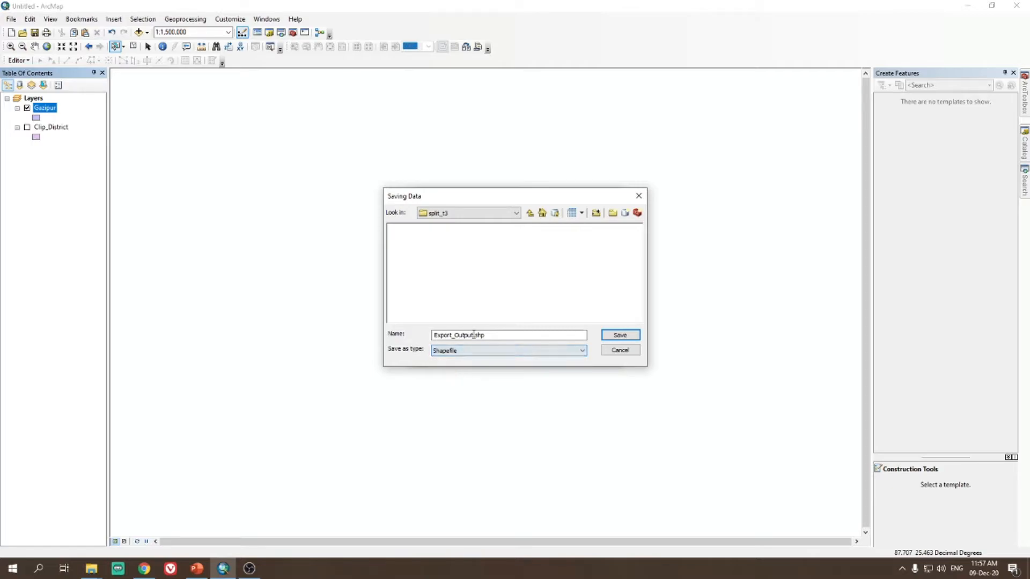
pyautogui.moveTo(474, 335); pyautogui.dragTo(435, 336)
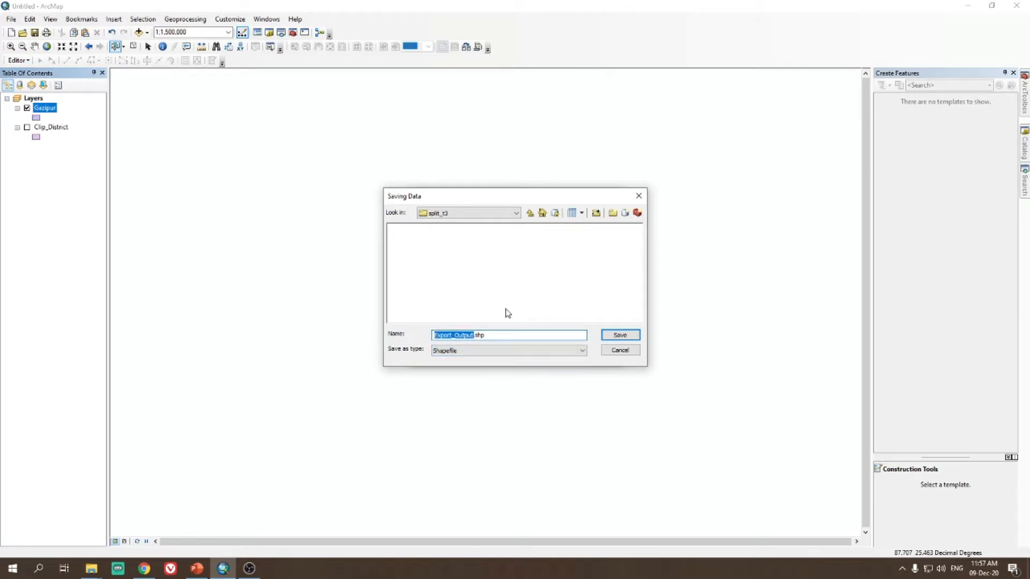
pyautogui.write('gazipur')
pyautogui.click(619, 335)
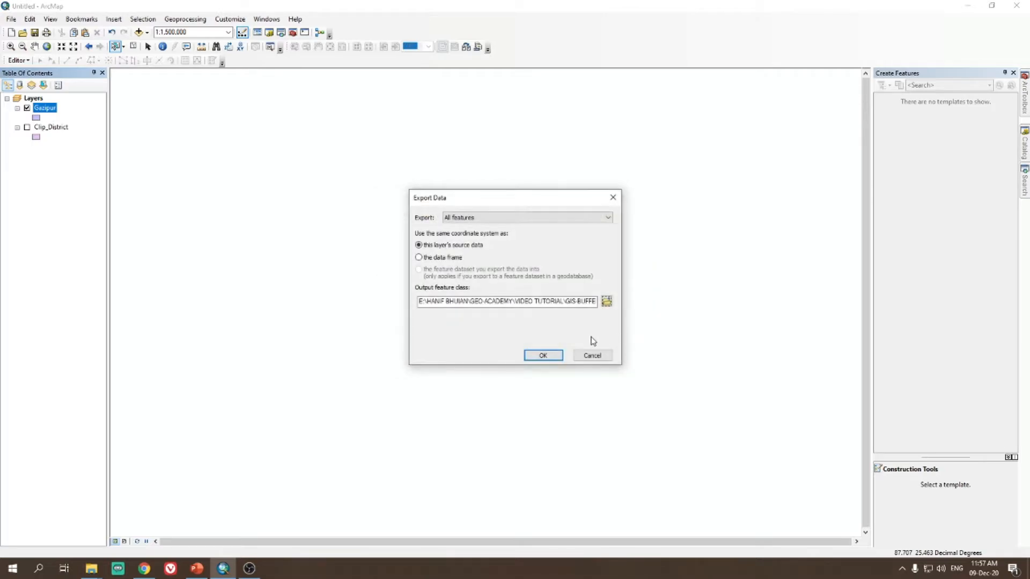
pyautogui.click(543, 357)
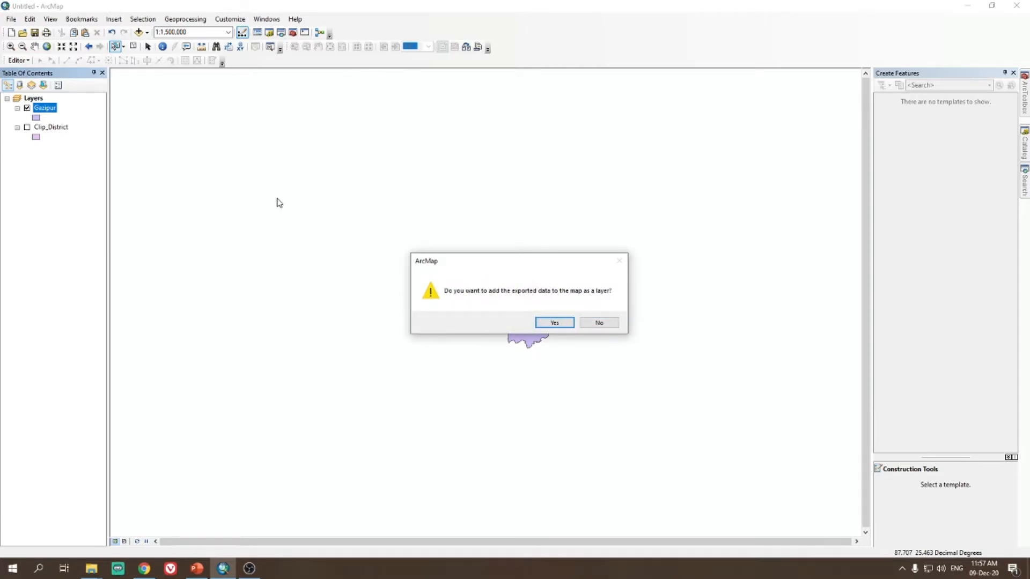
pyautogui.click(600, 323)
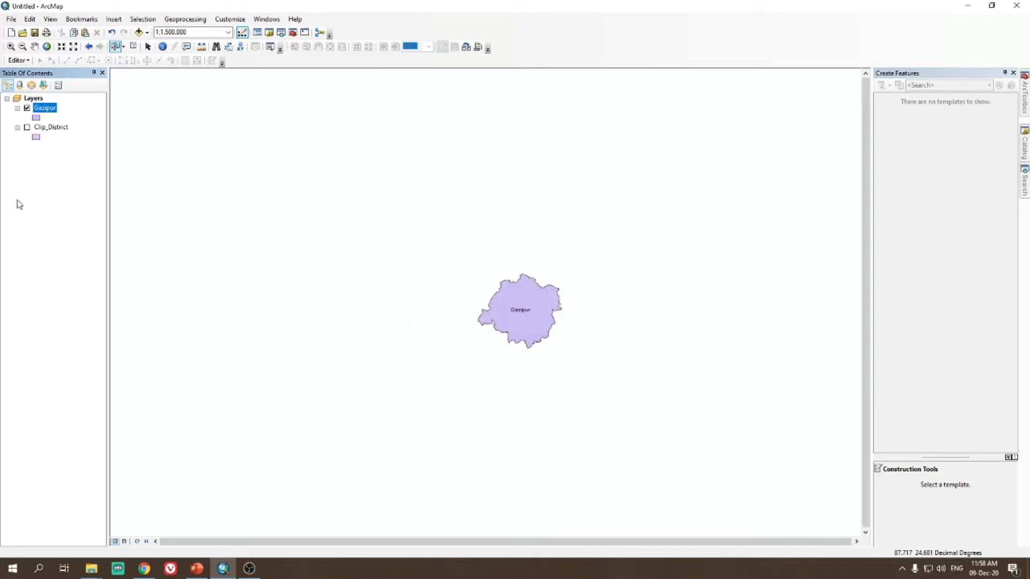
# - Hide the temporary Gazipur layer and remove it from the map
pyautogui.click(27, 109)
pyautogui.rightClick(40, 108)
pyautogui.click(69, 123)
# - Add the exported gazipur.shp from the split_t3 folder to the map
pyautogui.click(141, 31)
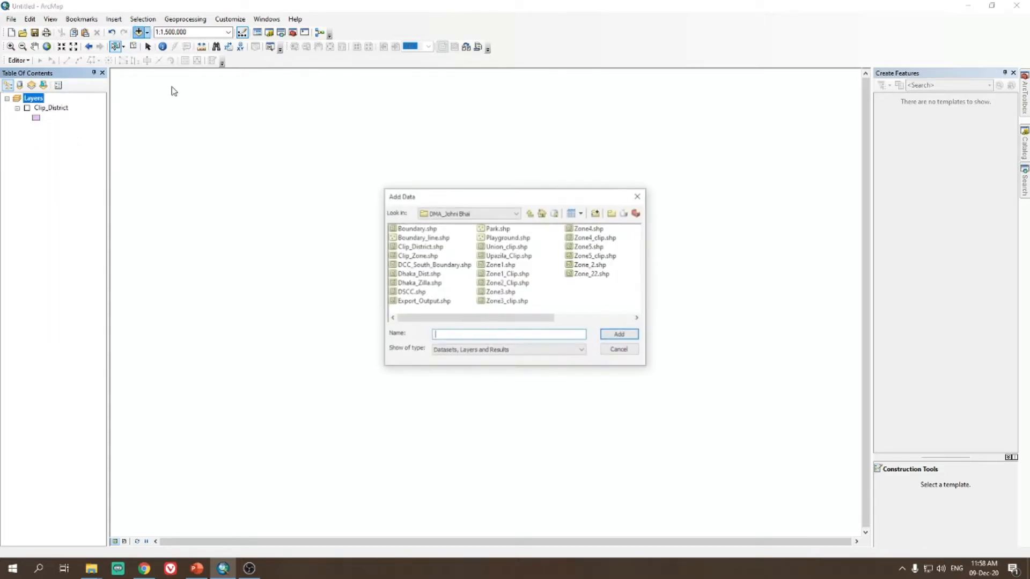
pyautogui.click(465, 214)
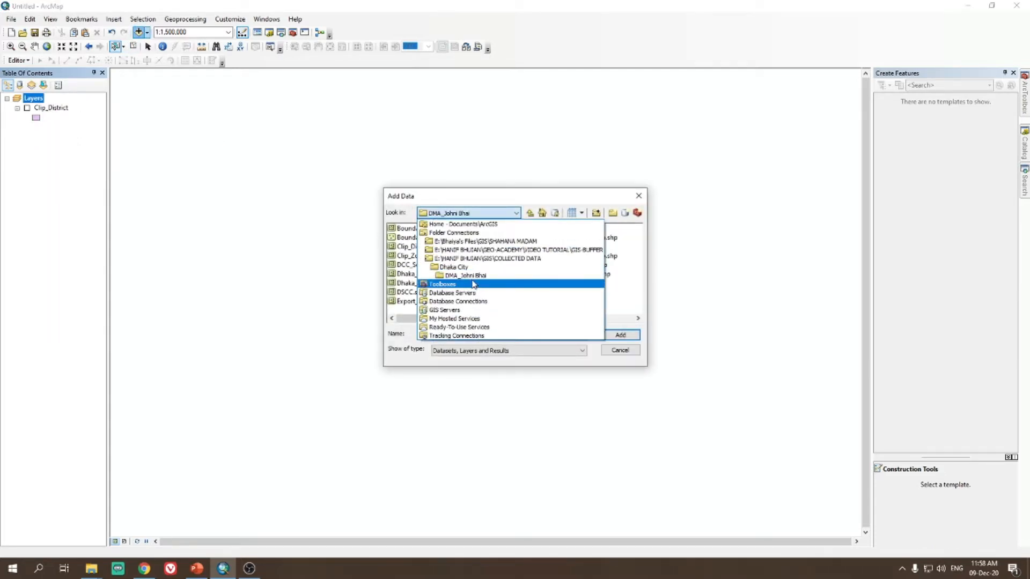
pyautogui.click(467, 250)
pyautogui.doubleClick(423, 231)
pyautogui.doubleClick(403, 238)
pyautogui.doubleClick(410, 246)
pyautogui.click(410, 228)
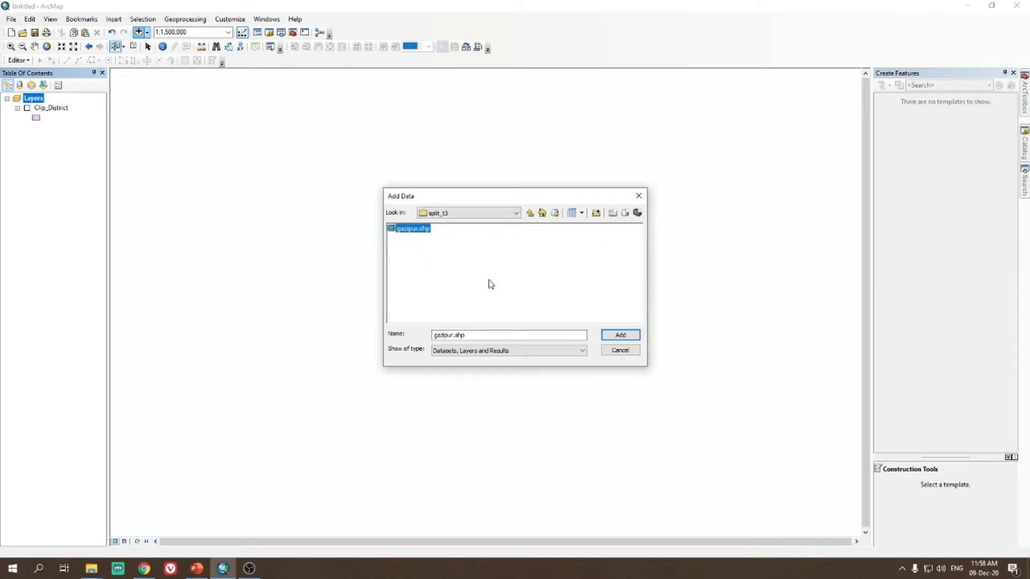
pyautogui.click(618, 335)
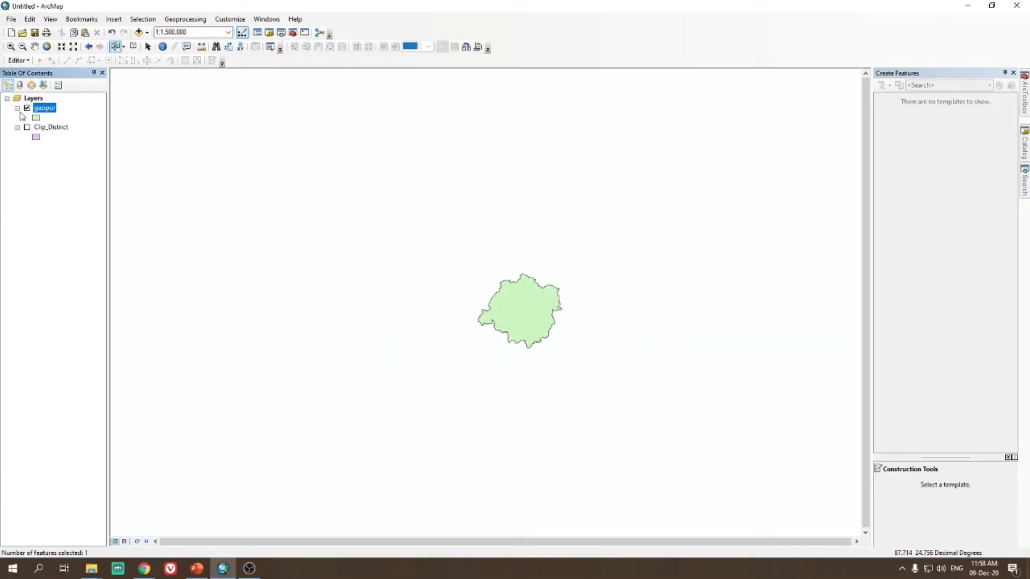
# - Show the Clip_District layer again and remove the added gazipur layer from the map
pyautogui.click(27, 127)
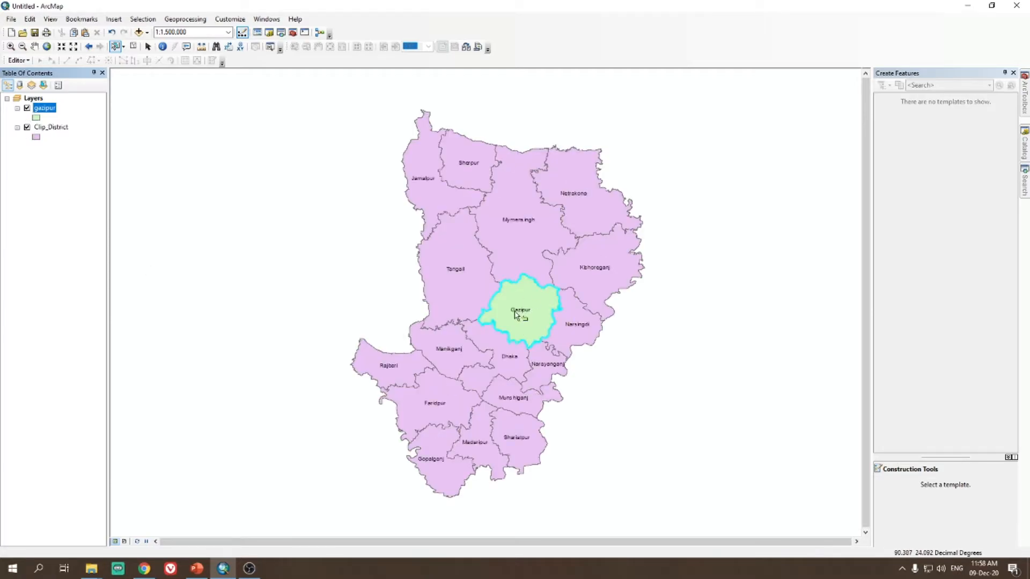
pyautogui.click(26, 108)
pyautogui.rightClick(38, 108)
pyautogui.click(62, 126)
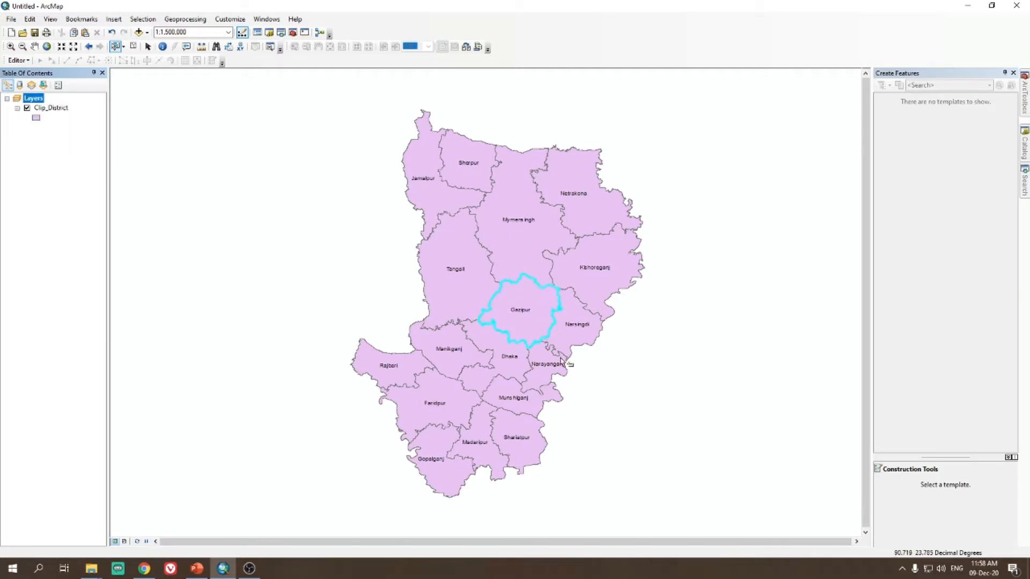
# - Select the Jamalpur and Tangail districts together on the map
pyautogui.click(577, 184)
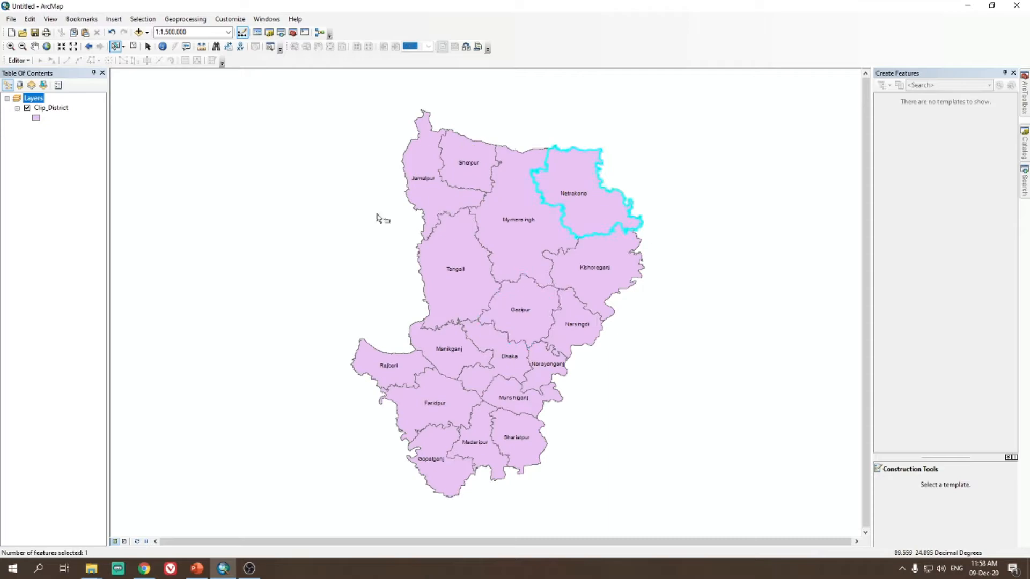
pyautogui.click(635, 359)
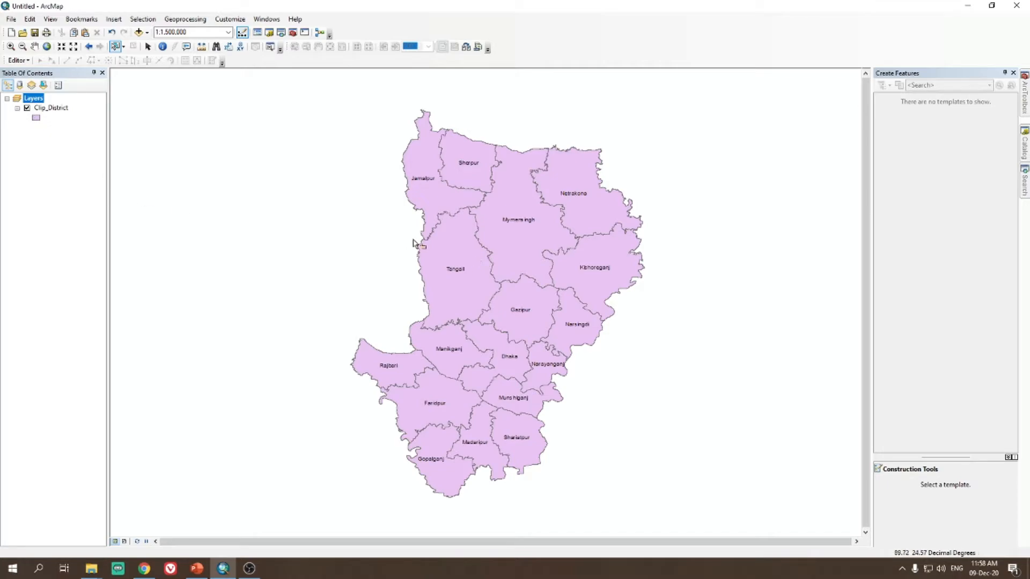
pyautogui.click(433, 196)
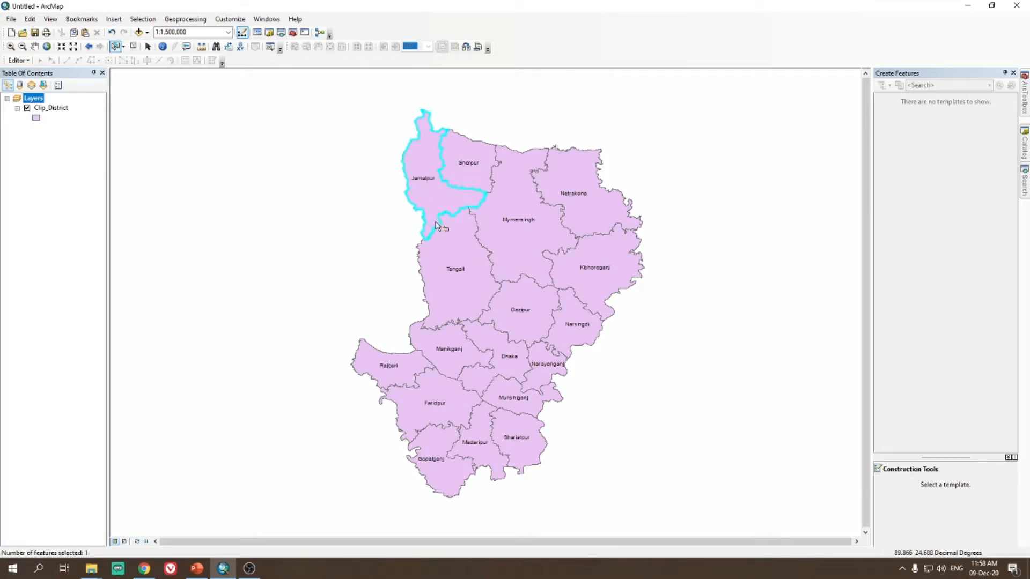
pyautogui.keyDown('shift'); pyautogui.click(454, 271); pyautogui.keyUp('shift')
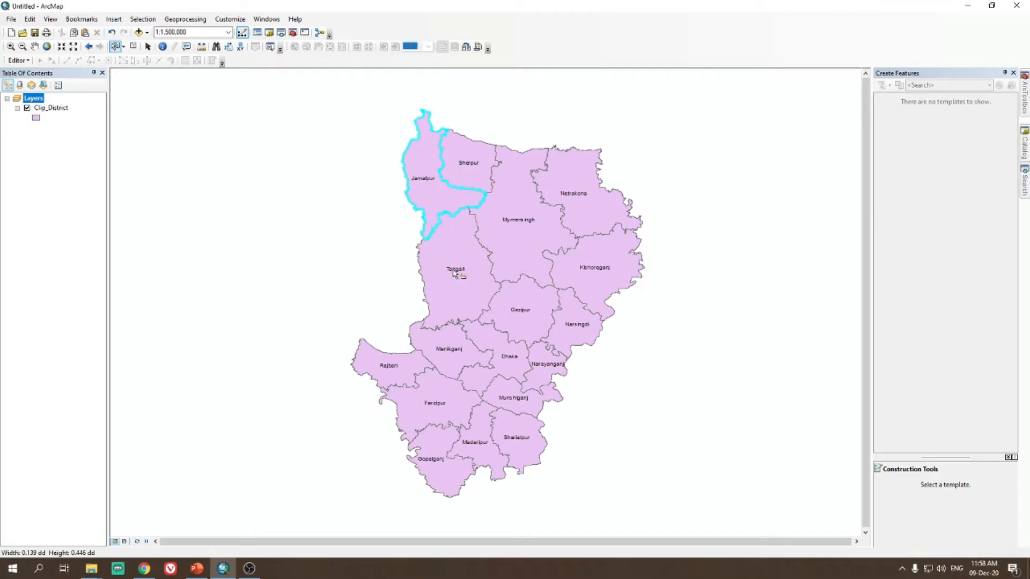
pyautogui.rightClick(51, 109)
pyautogui.moveTo(95, 243)
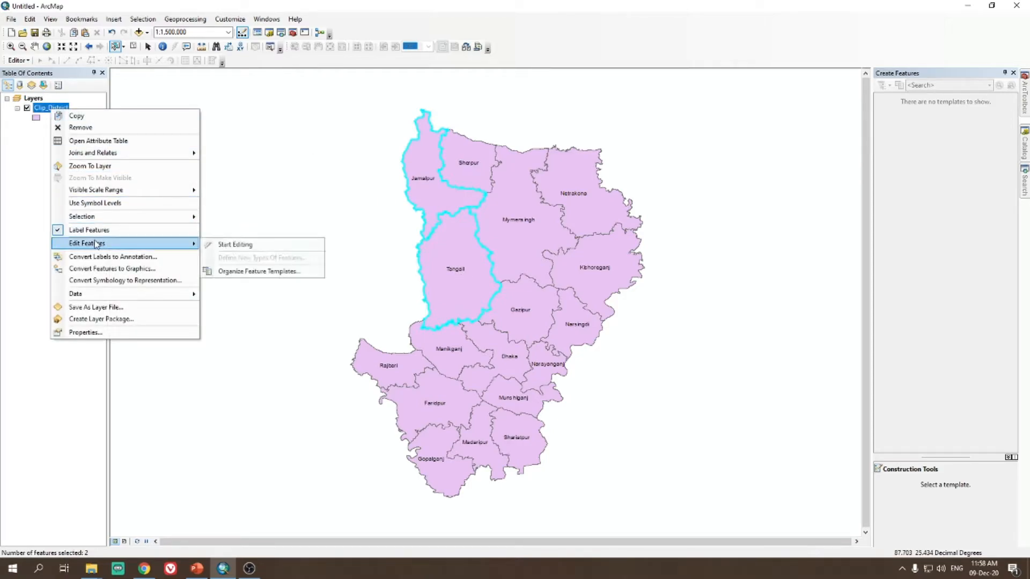
pyautogui.moveTo(80, 294)
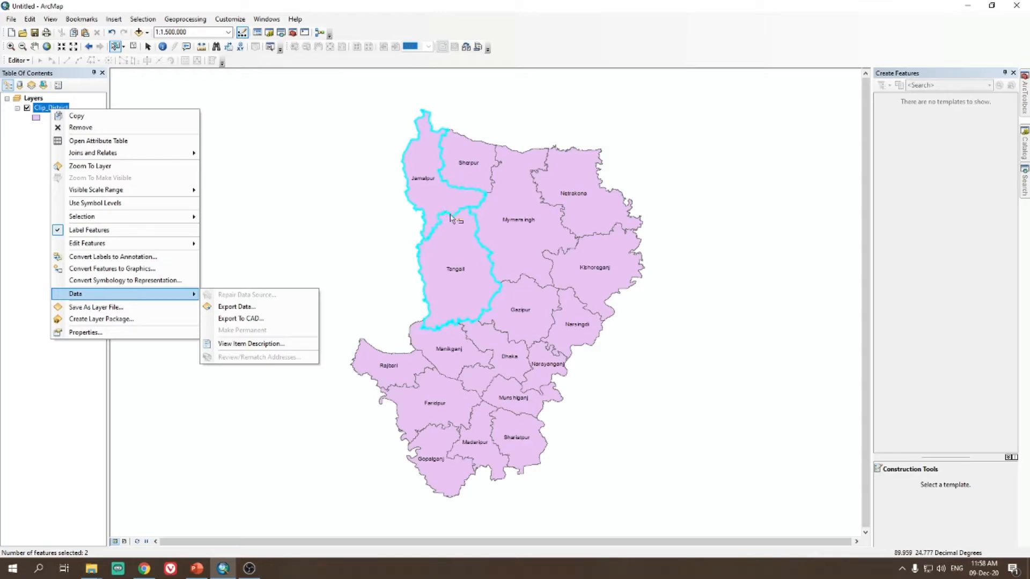
pyautogui.click(256, 307)
pyautogui.click(592, 355)
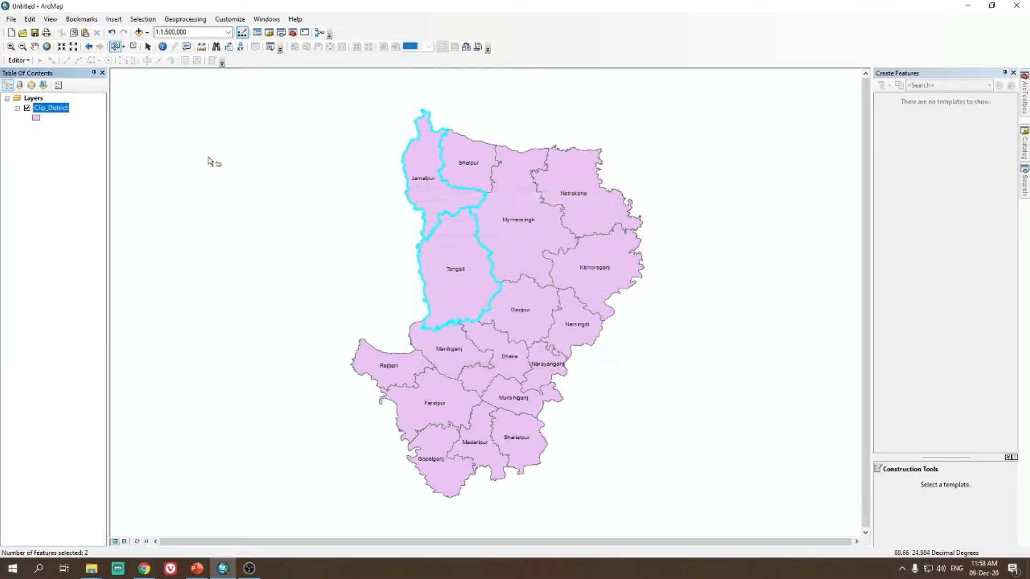
# - Create a new layer from the selected Jamalpur and Tangail districts of Clip_District
pyautogui.rightClick(59, 108)
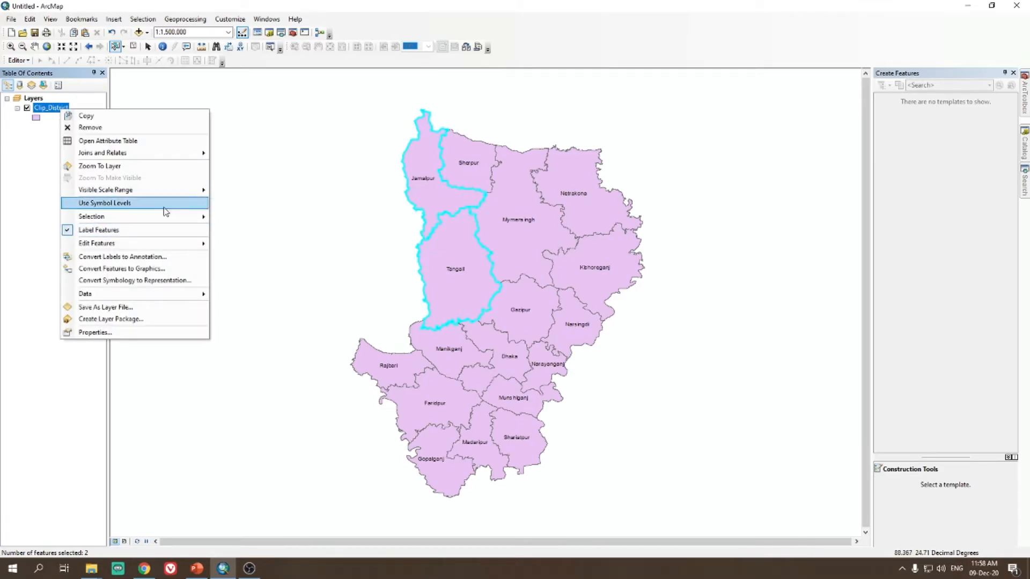
pyautogui.moveTo(201, 216)
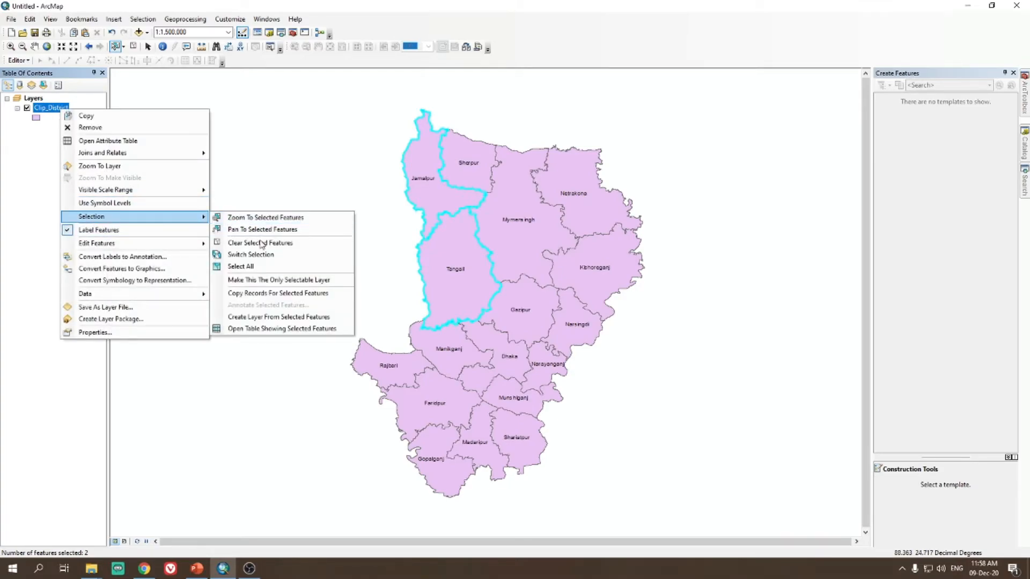
pyautogui.click(259, 317)
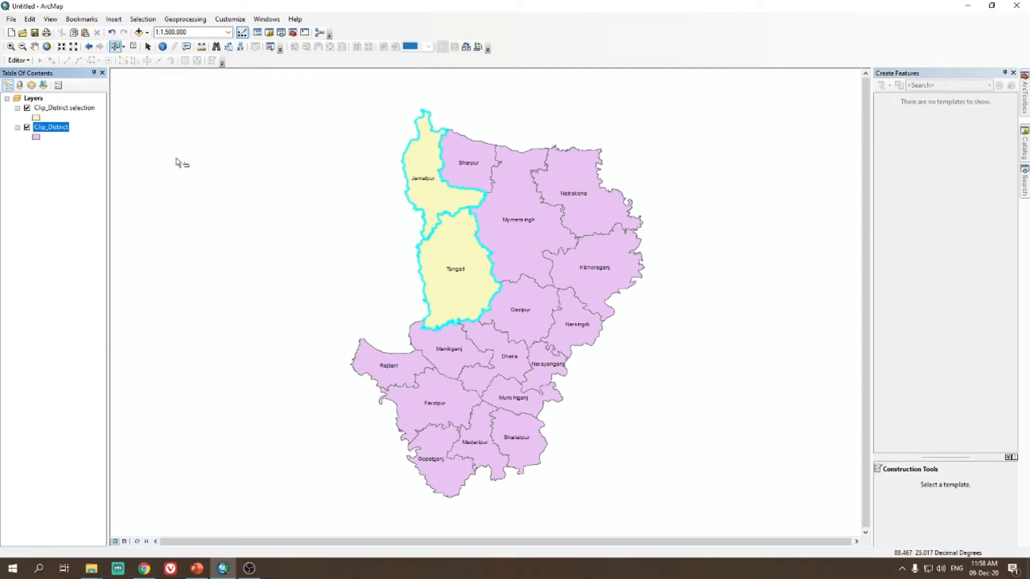
# - Hide the Clip_District layer and check the two districts of the selection layer by selecting each in turn
pyautogui.click(27, 127)
pyautogui.click(422, 199)
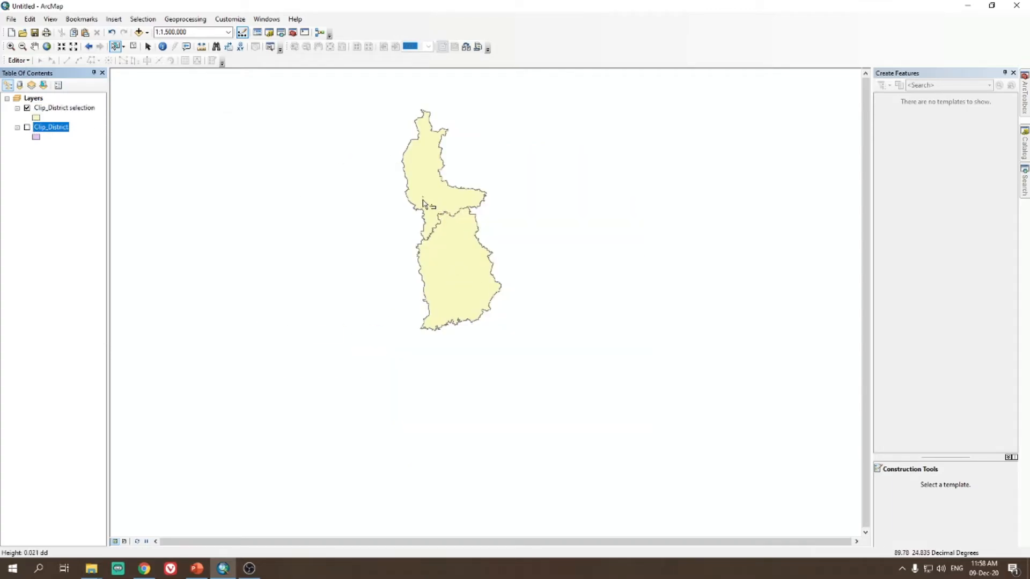
pyautogui.click(453, 256)
pyautogui.click(432, 204)
pyautogui.click(451, 246)
pyautogui.click(415, 203)
pyautogui.click(18, 108)
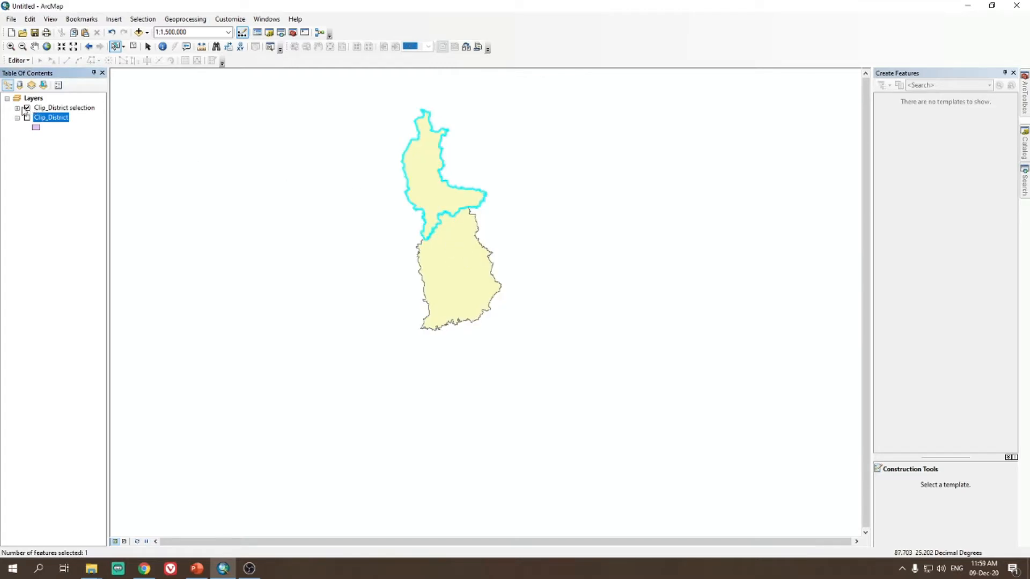
# - Remove the Clip_District selection layer and show the Clip_District layer again
pyautogui.rightClick(34, 108)
pyautogui.click(49, 127)
pyautogui.click(27, 108)
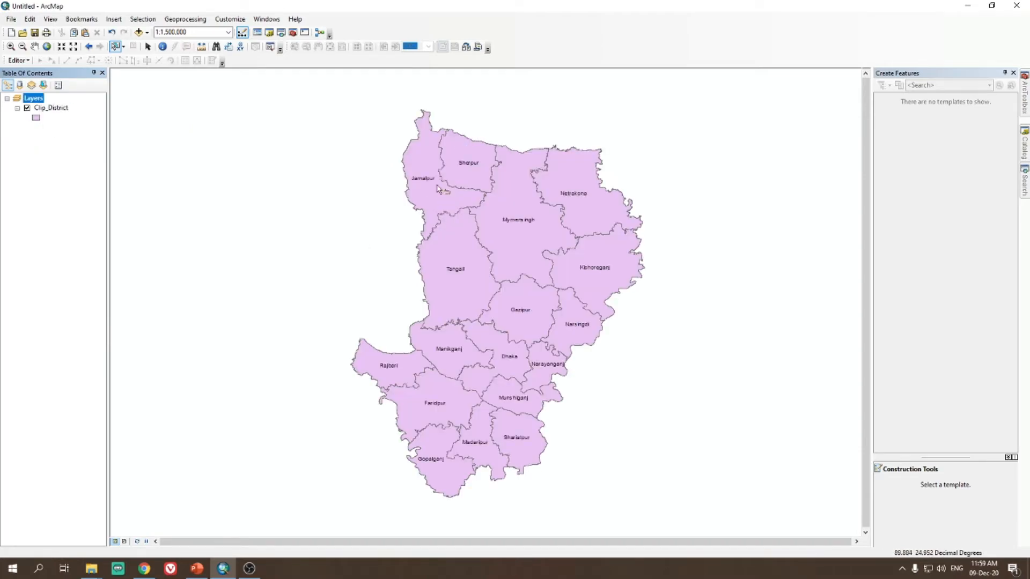
# - Select several districts one after another on the map and clear the selection
pyautogui.click(439, 196)
pyautogui.click(465, 171)
pyautogui.click(518, 223)
pyautogui.click(592, 265)
pyautogui.click(577, 321)
pyautogui.click(524, 310)
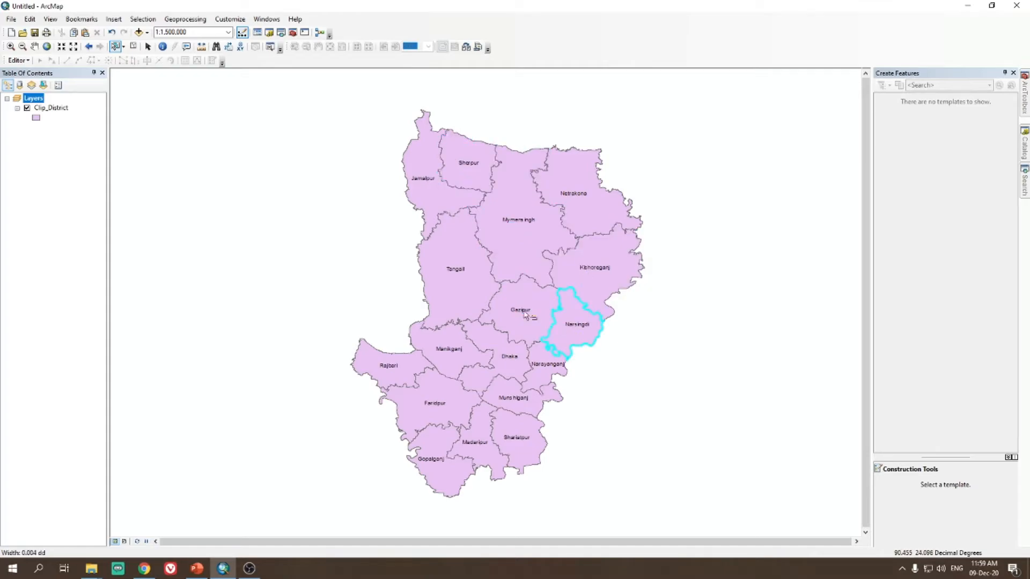
pyautogui.keyDown('shift'); pyautogui.click(505, 346); pyautogui.keyUp('shift')
pyautogui.click(328, 257)
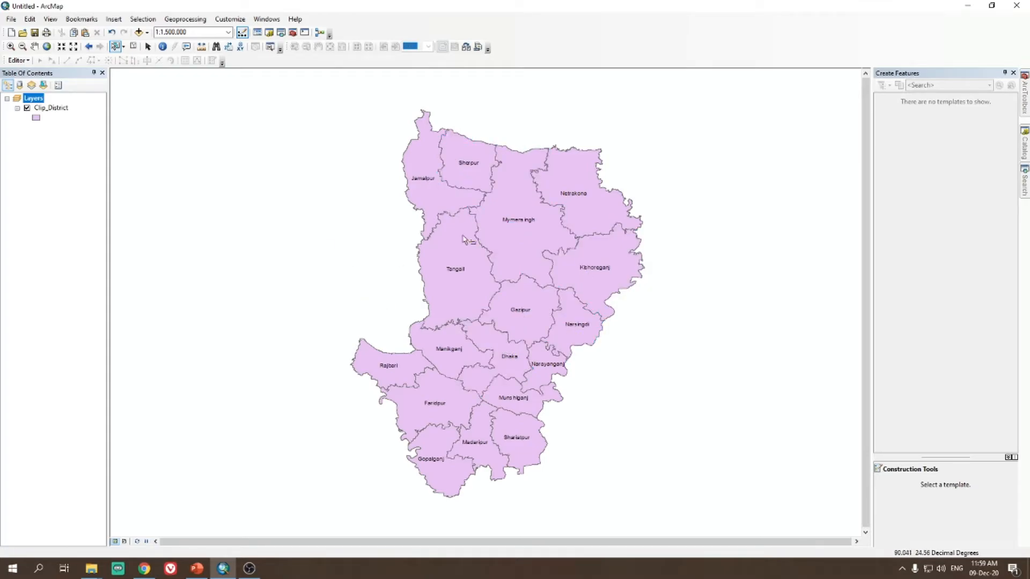
# - Set up the Split tool from the Analysis Extract toolset with Clip_District as both input and split features and DISTNAME as the split field
pyautogui.click(1025, 97)
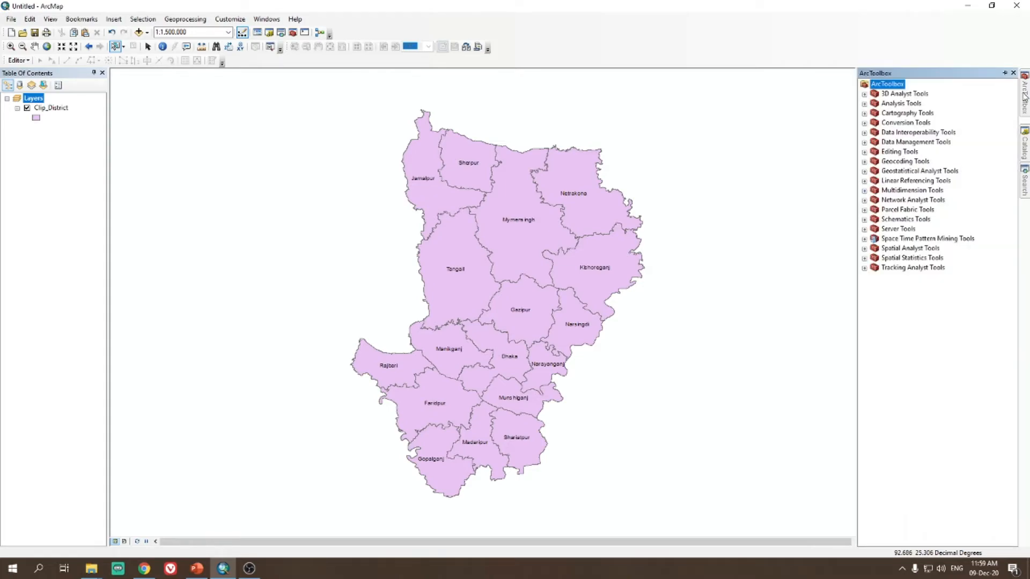
pyautogui.click(864, 104)
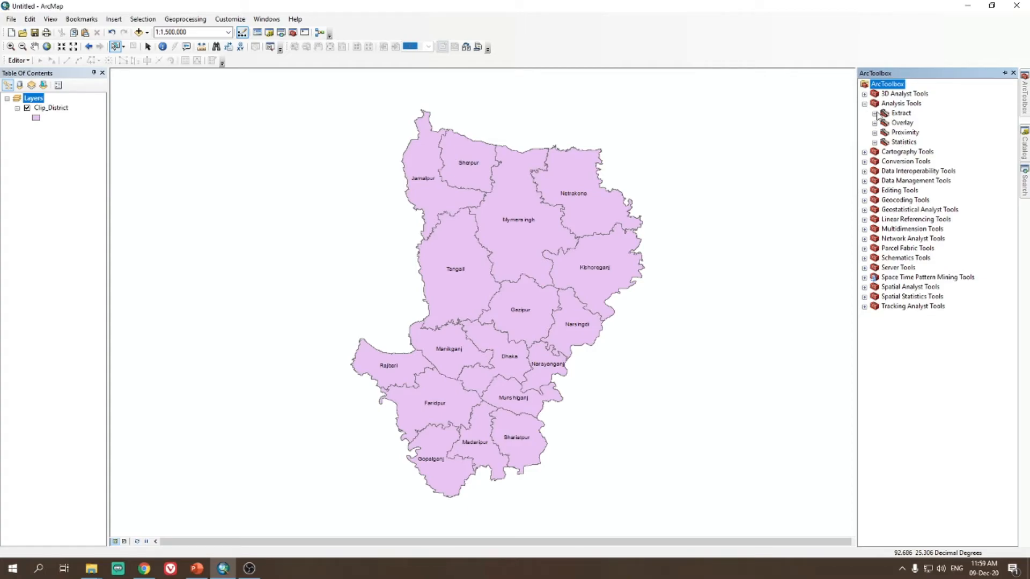
pyautogui.click(875, 114)
pyautogui.click(907, 123)
pyautogui.click(907, 142)
pyautogui.doubleClick(908, 143)
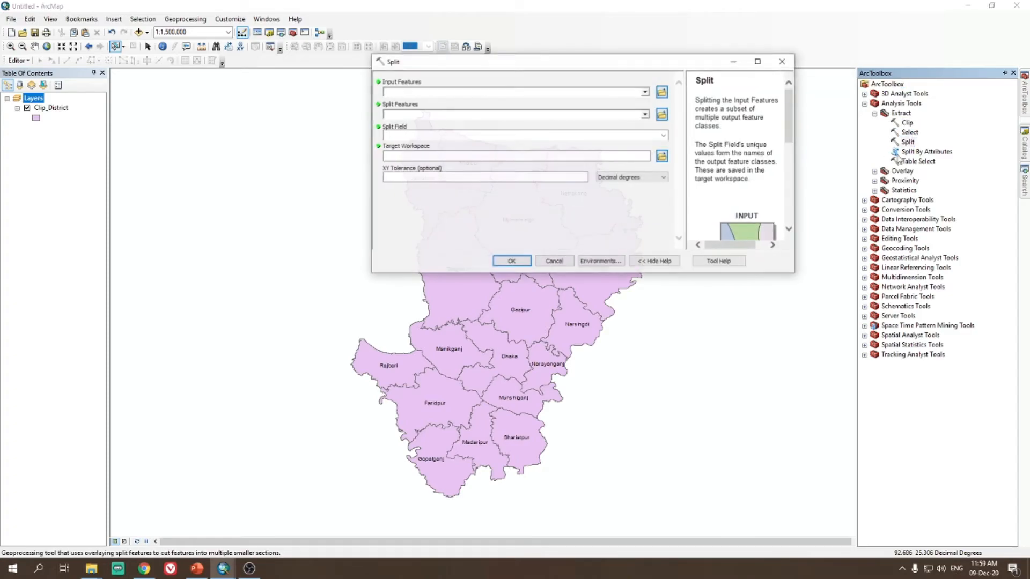
pyautogui.click(645, 93)
pyautogui.click(422, 102)
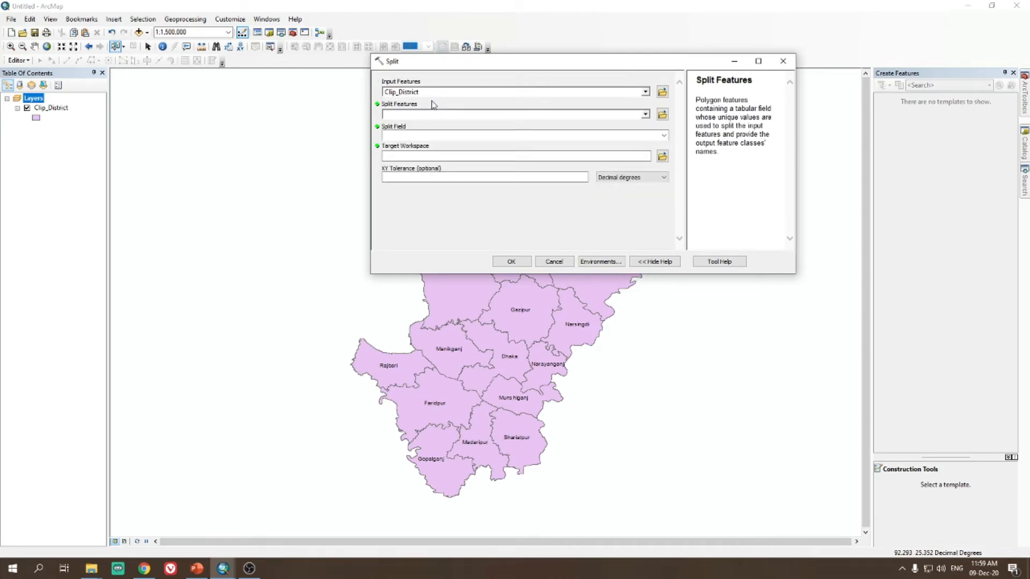
pyautogui.click(645, 116)
pyautogui.click(432, 125)
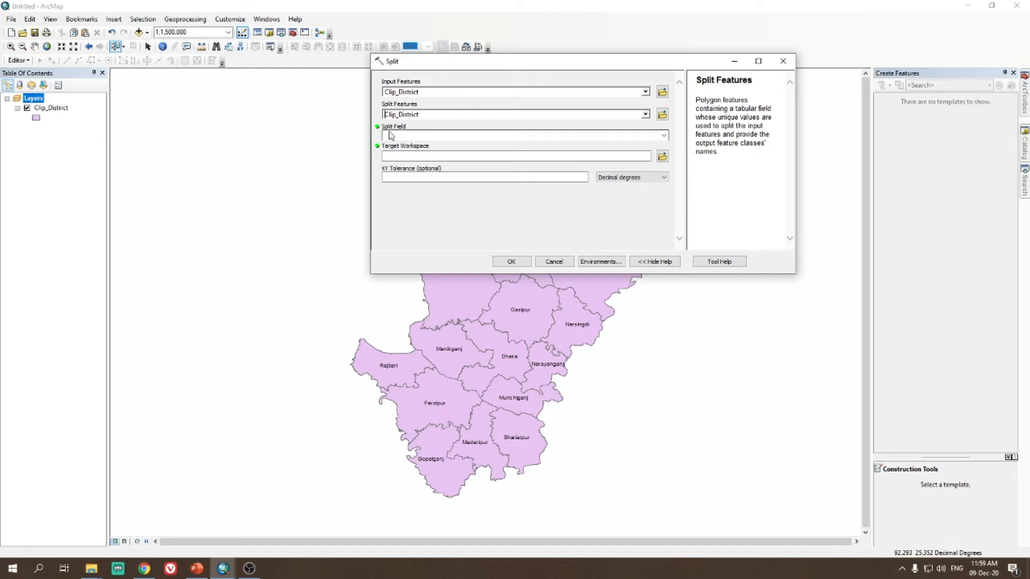
pyautogui.click(664, 135)
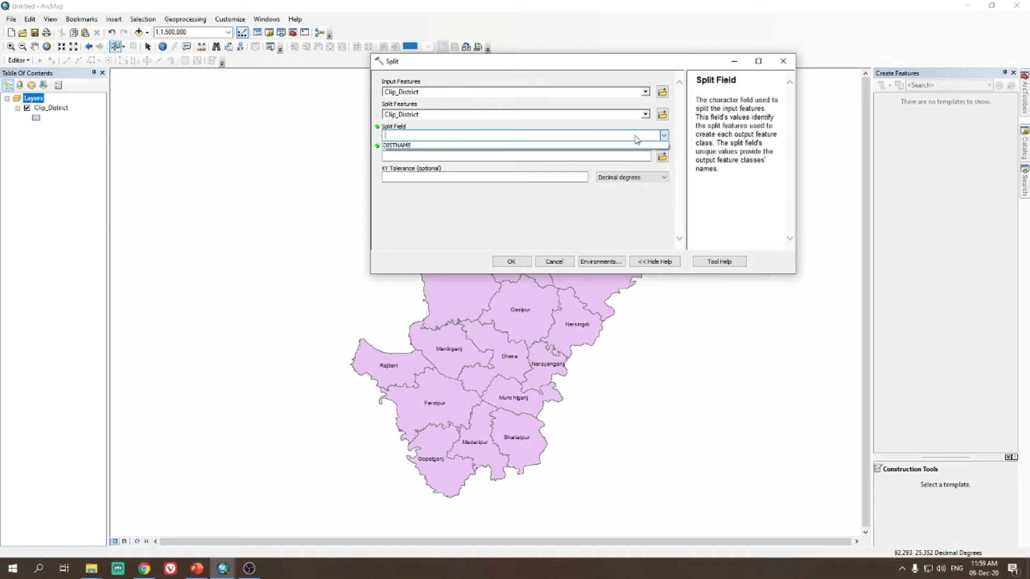
pyautogui.click(409, 146)
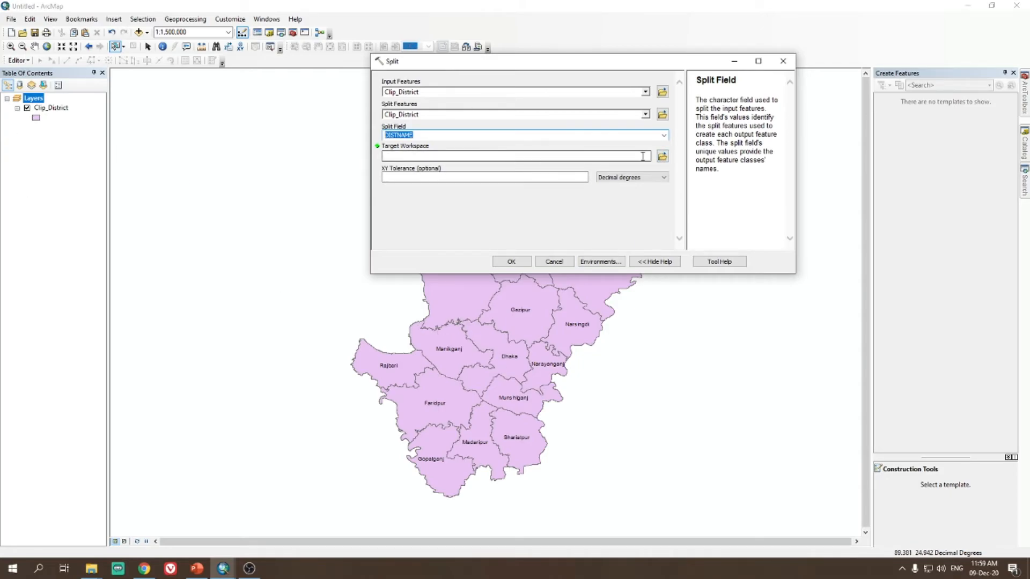
# - Create a split_t4 folder inside WORK_GIS\Split and run the split with it as the target workspace
pyautogui.click(662, 156)
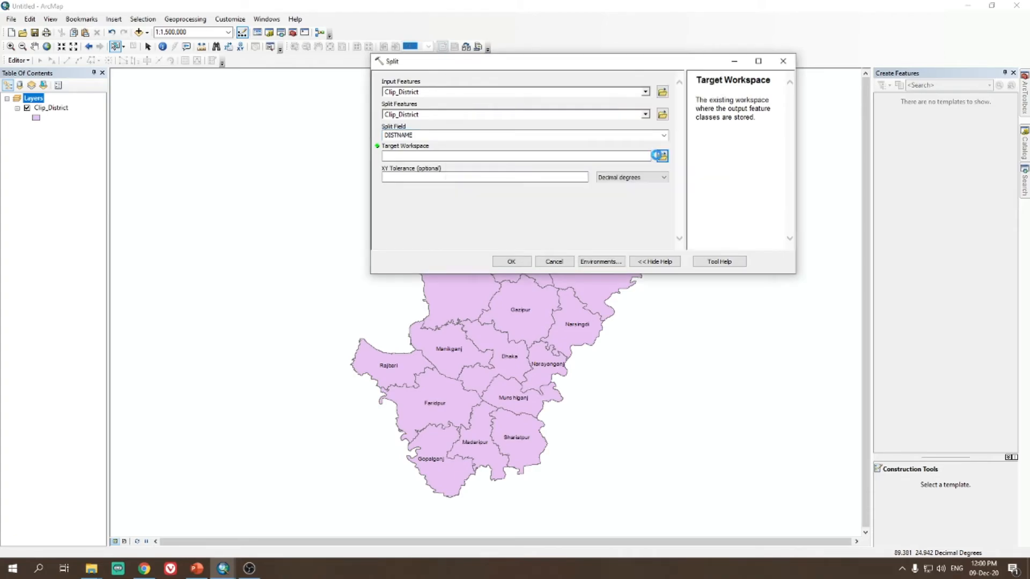
pyautogui.click(662, 156)
pyautogui.click(476, 134)
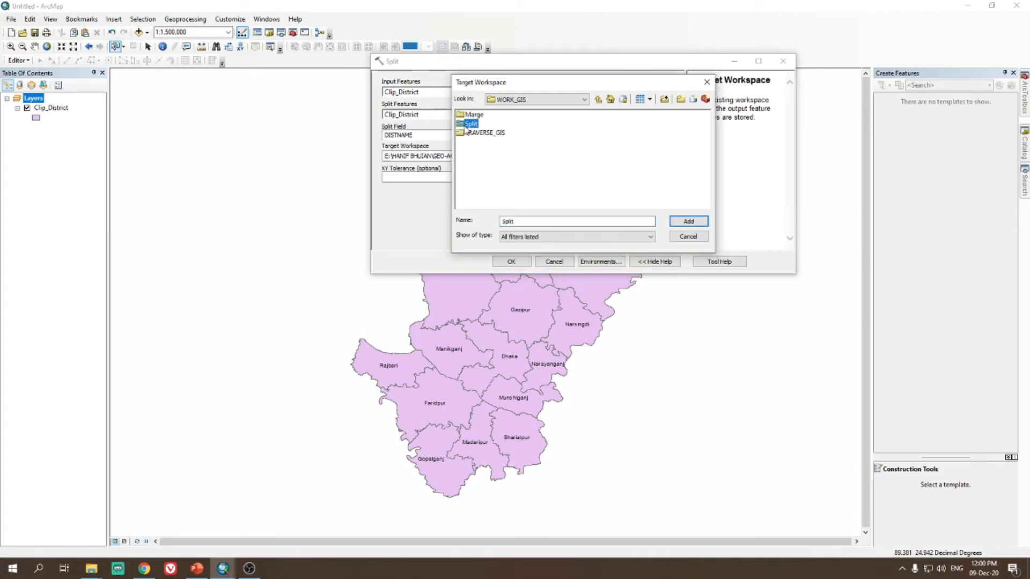
pyautogui.doubleClick(473, 123)
pyautogui.click(680, 99)
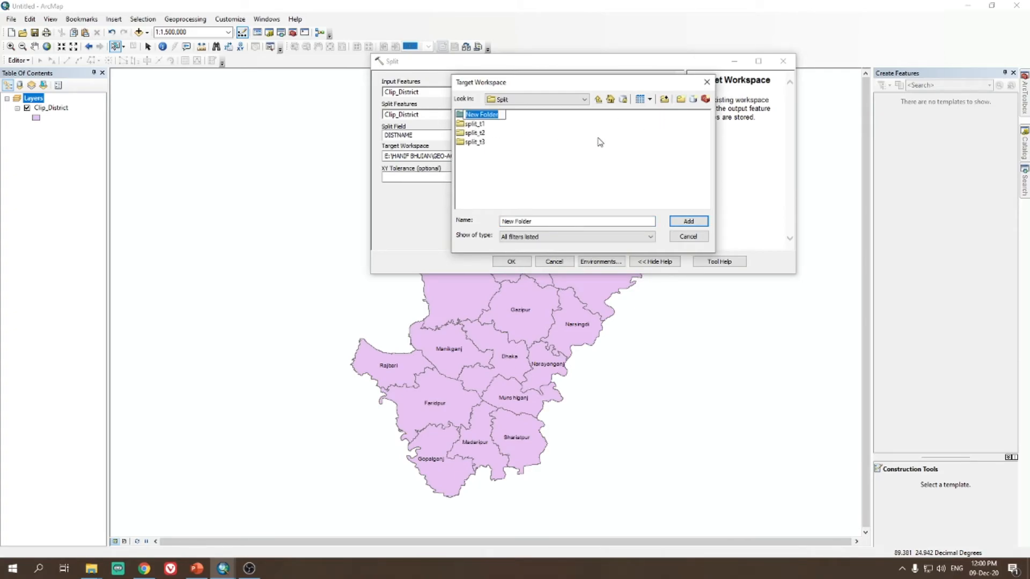
pyautogui.write('slit4')
pyautogui.press('Return')
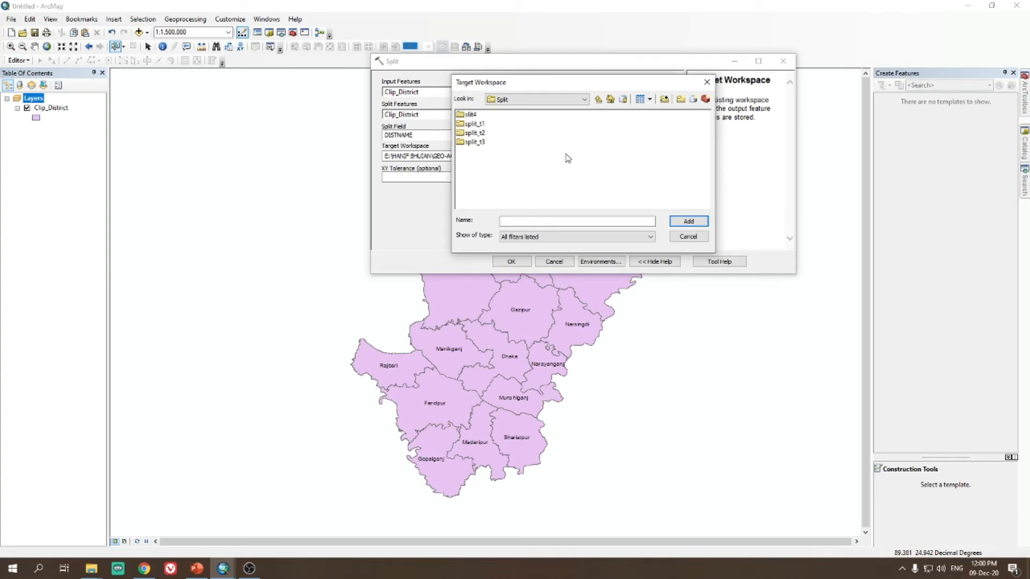
pyautogui.click(471, 115)
pyautogui.click(475, 114)
pyautogui.press('Return')
pyautogui.click(474, 141)
pyautogui.click(692, 226)
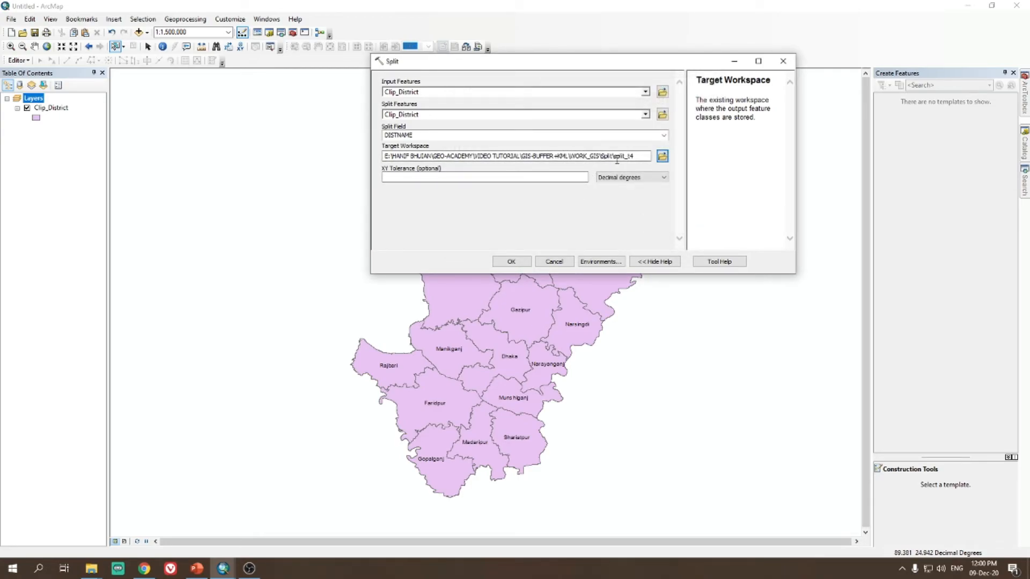
pyautogui.click(512, 262)
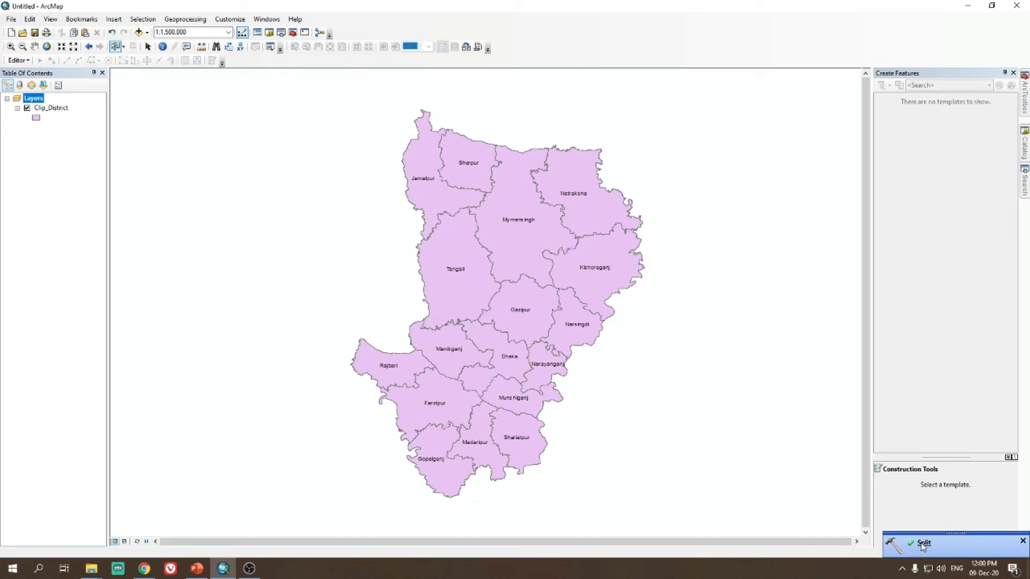
# - Open the split_t4 folder for adding data and look through the district shapefiles in it
pyautogui.click(27, 108)
pyautogui.click(138, 32)
pyautogui.click(530, 213)
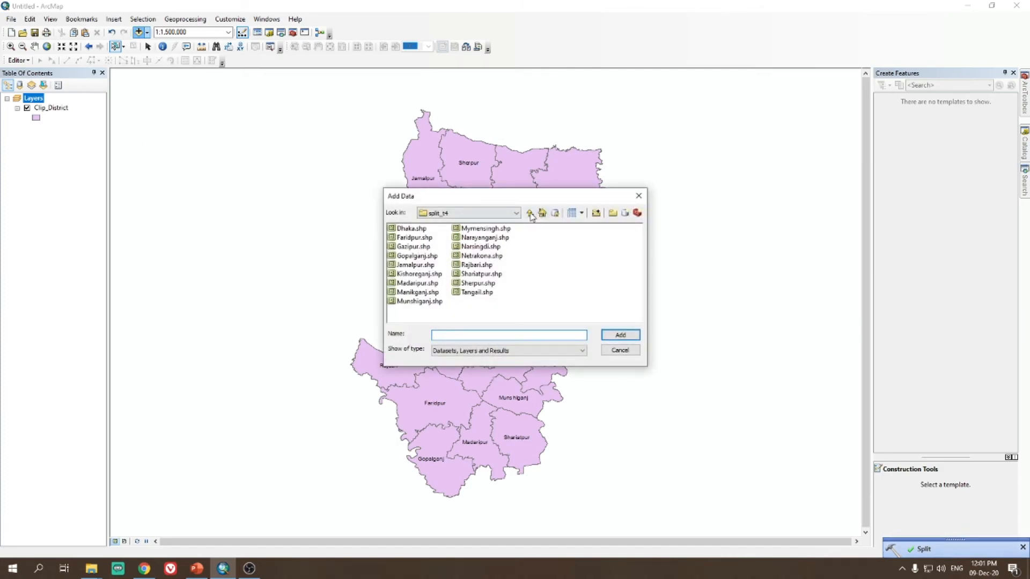
pyautogui.doubleClick(413, 256)
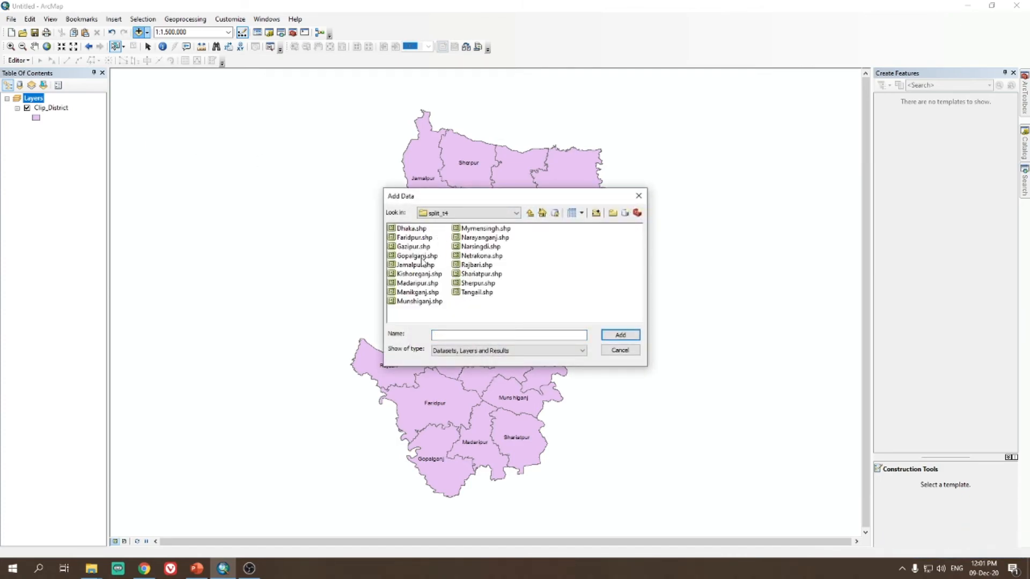
pyautogui.click(468, 293)
pyautogui.click(471, 283)
pyautogui.click(474, 274)
pyautogui.click(475, 256)
pyautogui.click(475, 237)
pyautogui.click(475, 228)
pyautogui.click(424, 229)
pyautogui.click(423, 257)
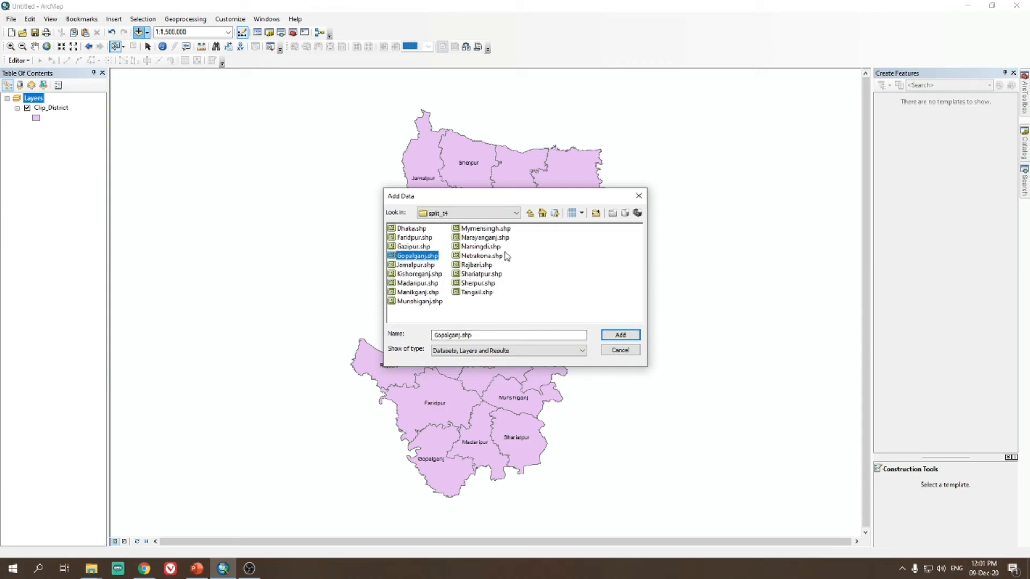
# - Add all district shapefiles from the split_t4 folder to the map
pyautogui.click(537, 254)
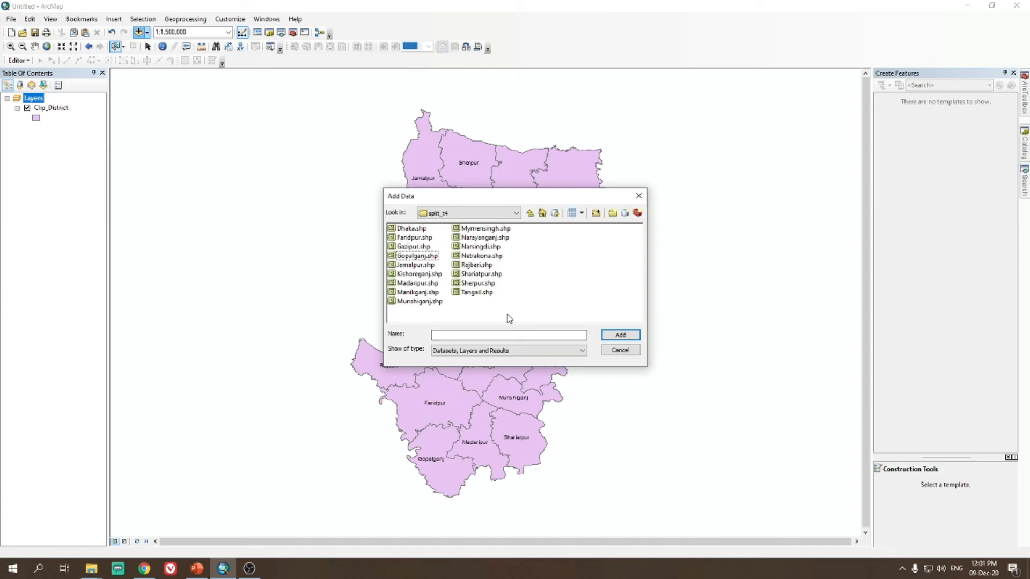
pyautogui.moveTo(507, 314); pyautogui.dragTo(367, 211)
pyautogui.click(620, 335)
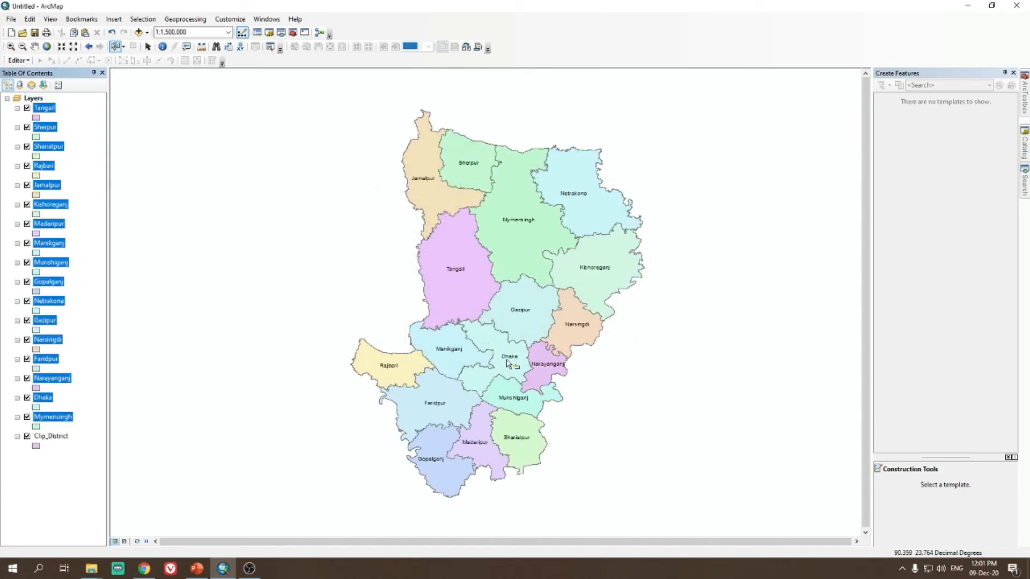
# - Hide the Clip_District layer and show it again, and hide the Sherpur layer
pyautogui.click(27, 436)
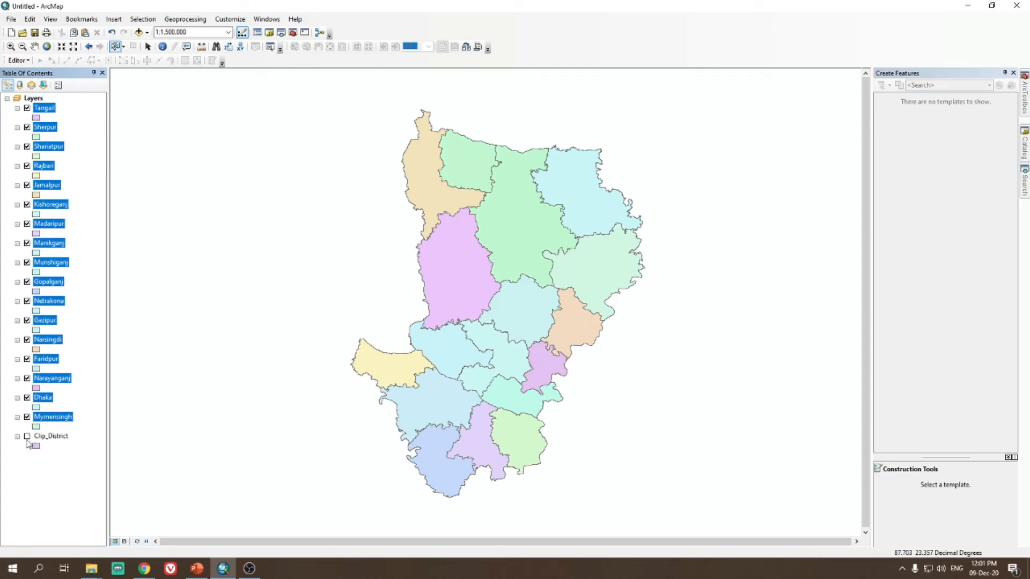
pyautogui.click(27, 436)
pyautogui.click(27, 128)
pyautogui.click(41, 108)
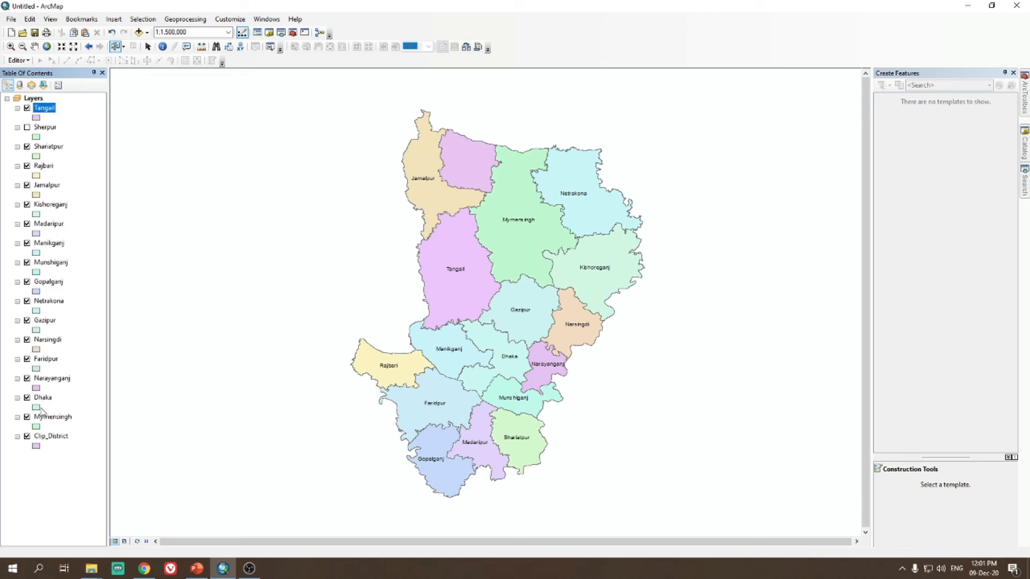
# - Hide the Clip_District and Rajbari layers, and switch the Narsingdi and Munshiganj layers off and back on
pyautogui.click(27, 436)
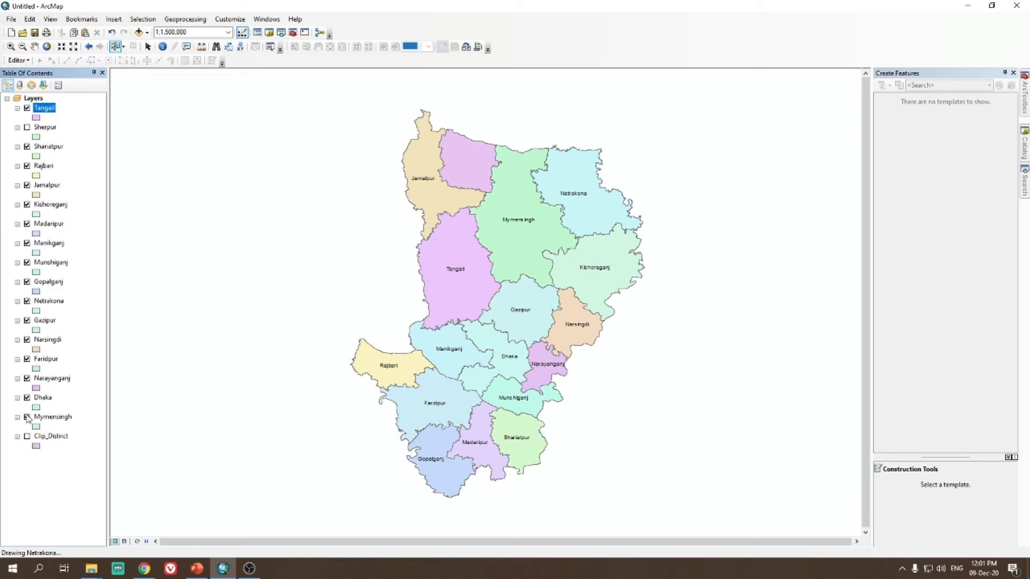
pyautogui.click(27, 340)
pyautogui.click(27, 340)
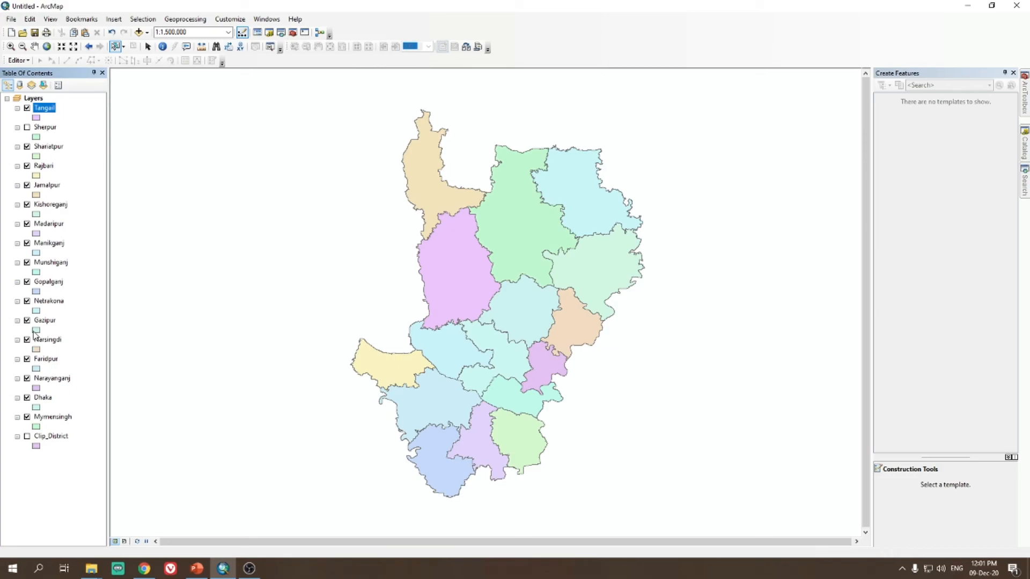
pyautogui.click(27, 264)
pyautogui.click(27, 263)
pyautogui.click(27, 166)
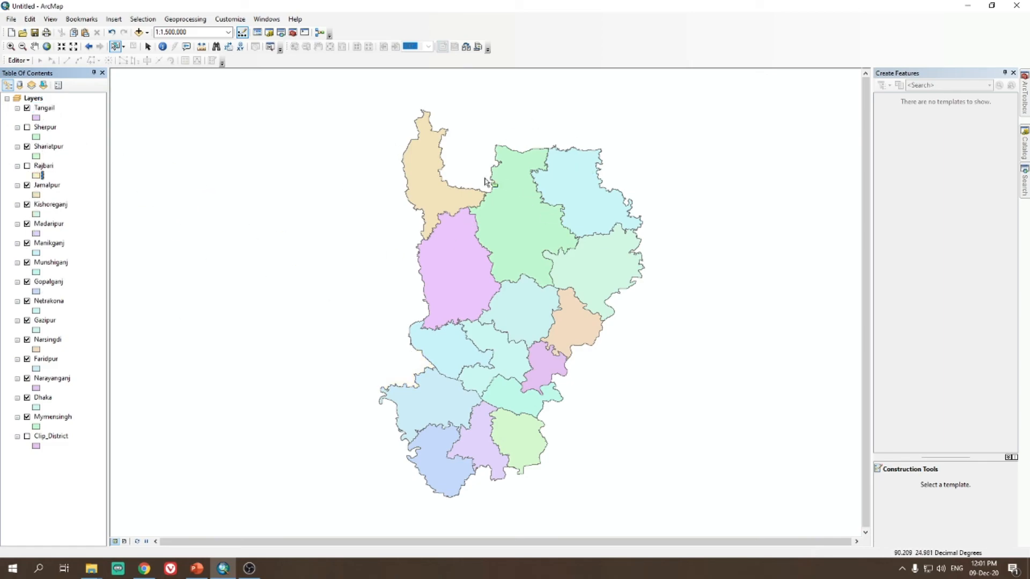
# - Select the Jamalpur district polygon on the map, followed by the Gazipur polygon, to check them as separate features
pyautogui.click(431, 210)
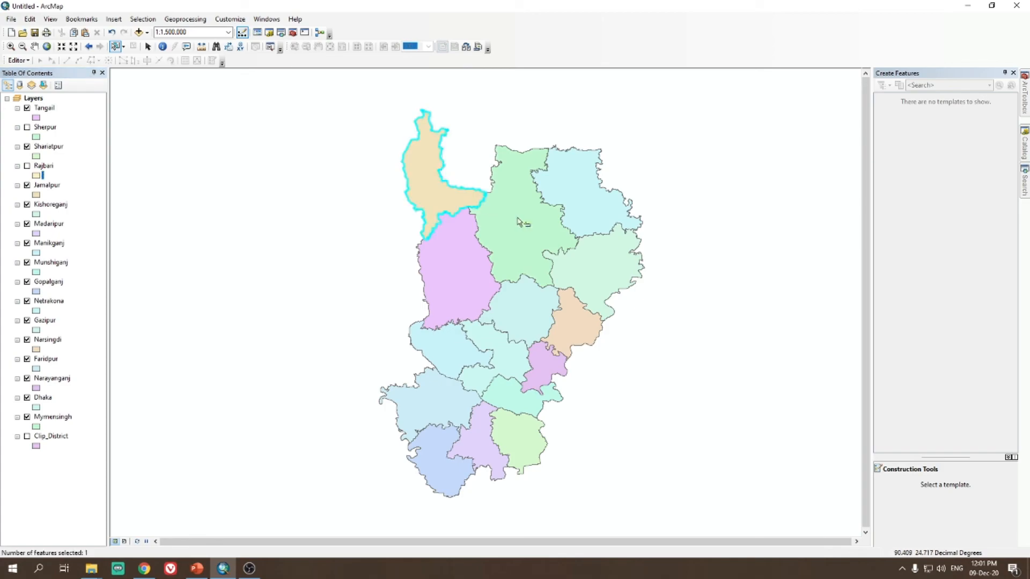
pyautogui.click(541, 305)
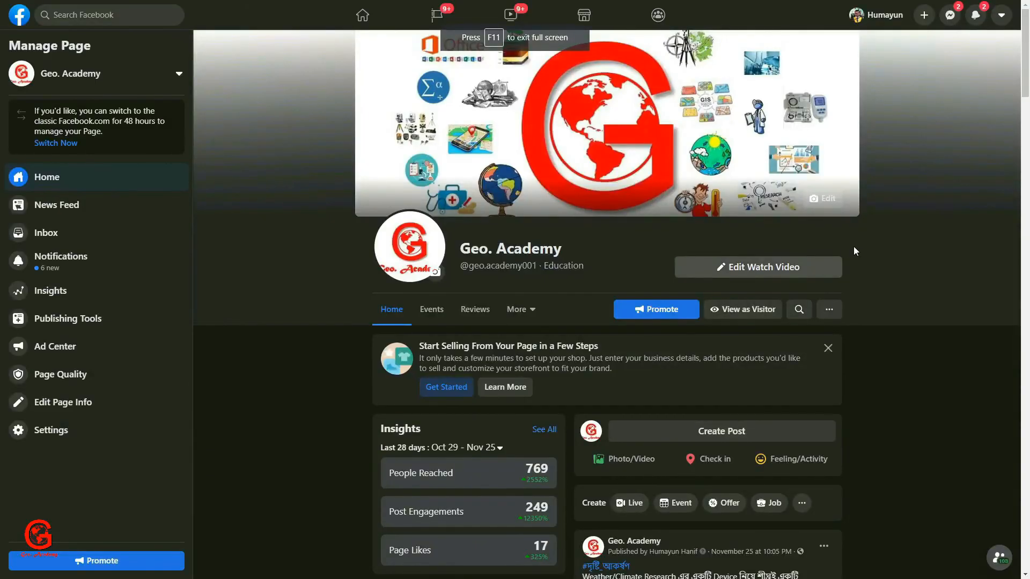
pyautogui.scroll(-5, 864, 243)
pyautogui.scroll(-15, 863, 248)
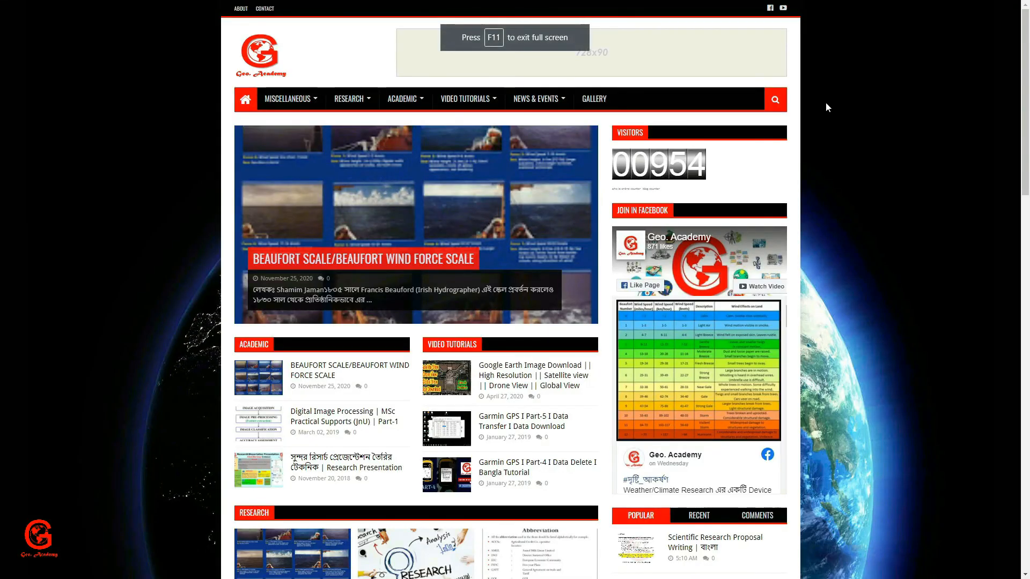
pyautogui.scroll(-2, 763, 165)
pyautogui.scroll(-10, 763, 165)
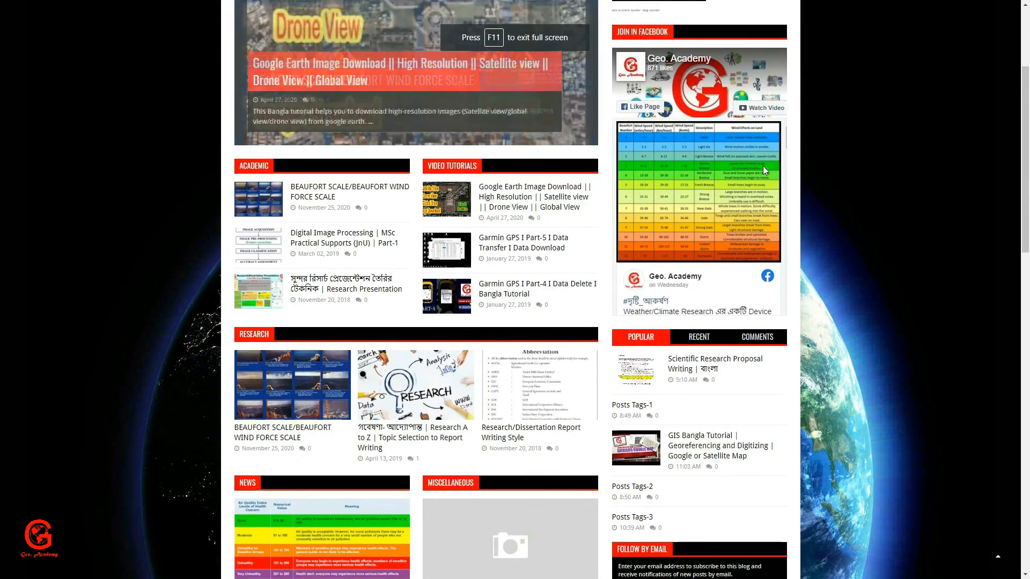
pyautogui.scroll(-4, 761, 175)
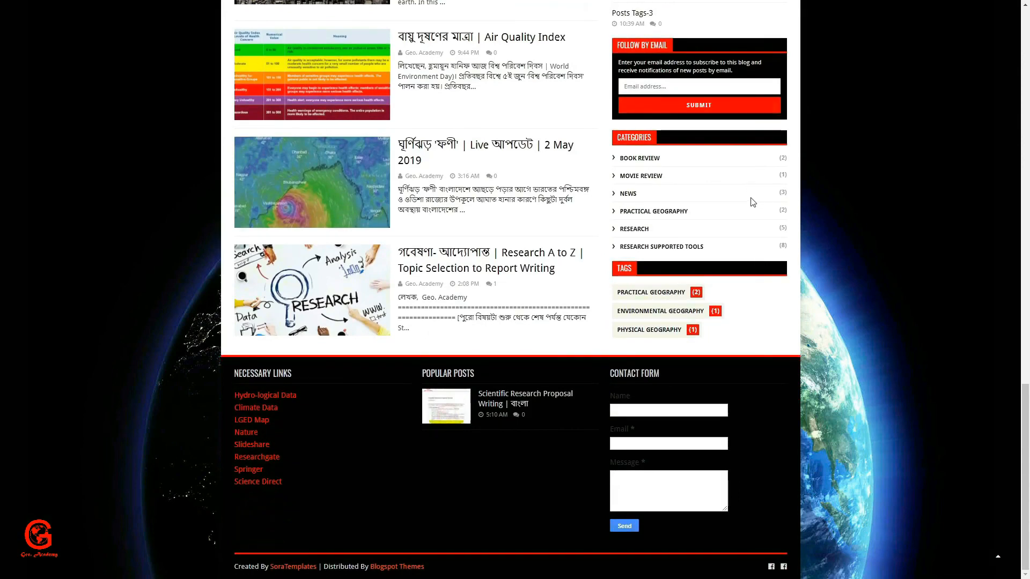
pyautogui.press('F11')
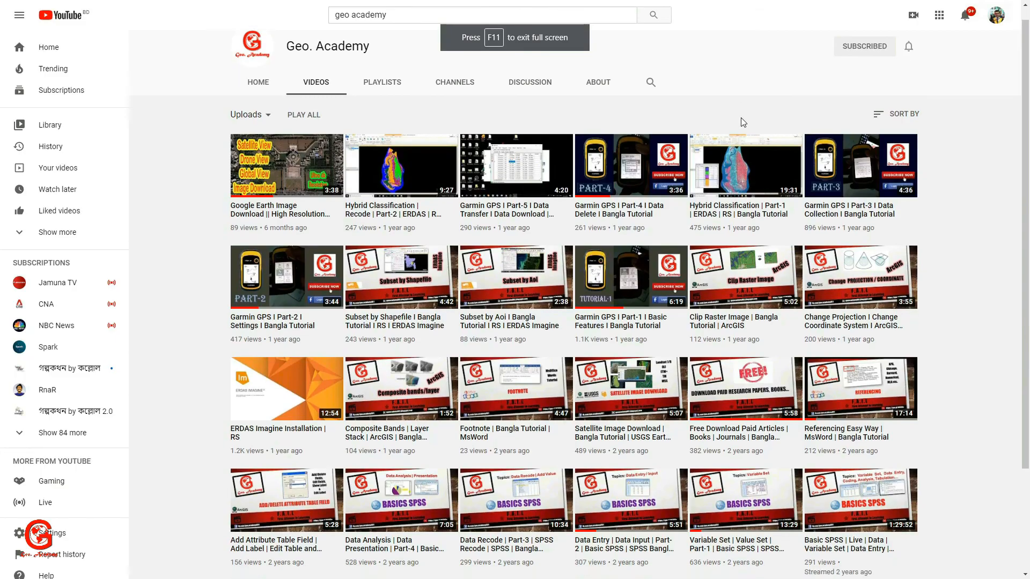
pyautogui.scroll(-3, 741, 117)
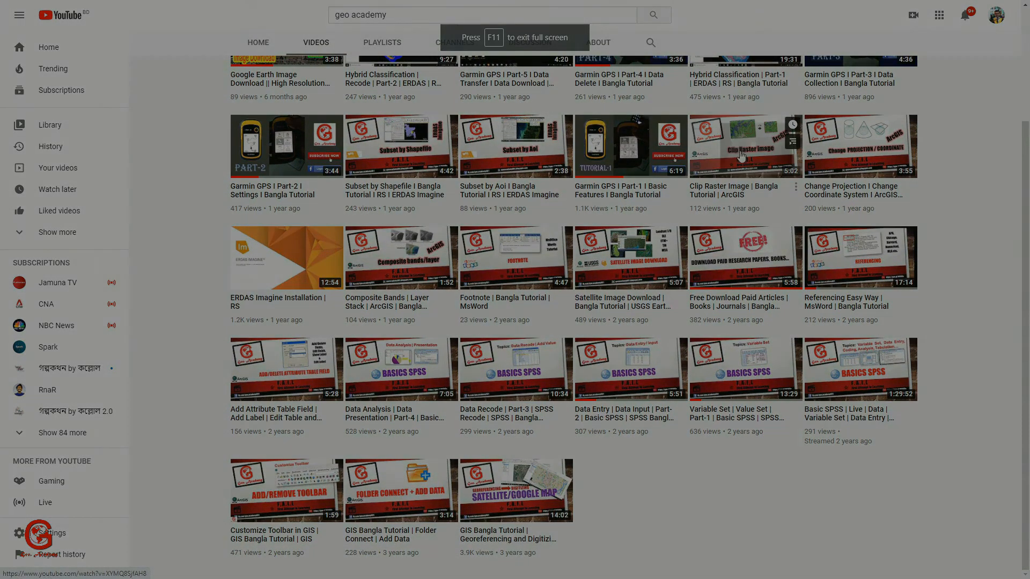